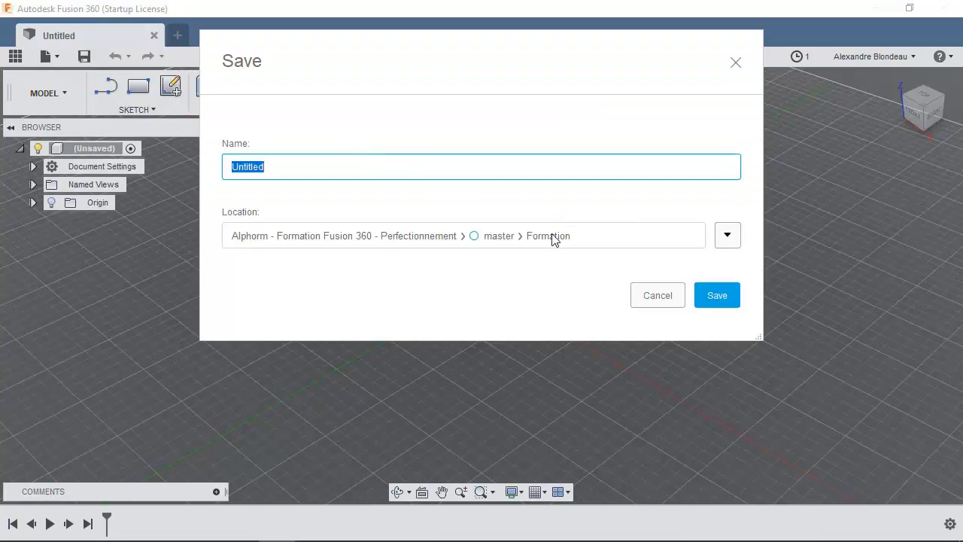
- Save the design as Tôlerie and switch to the Sheet Metal workspace
text(Tôlerie)
click(721, 299)
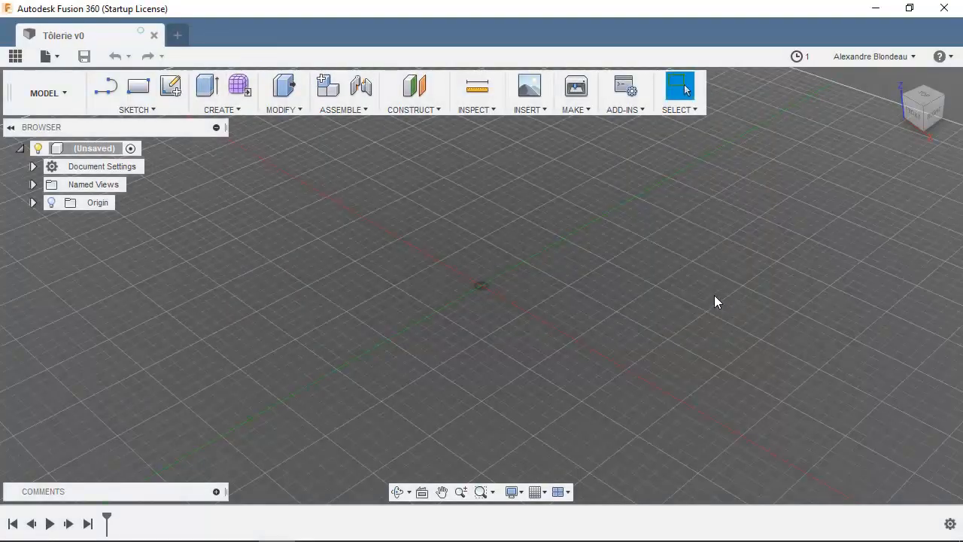
click(73, 104)
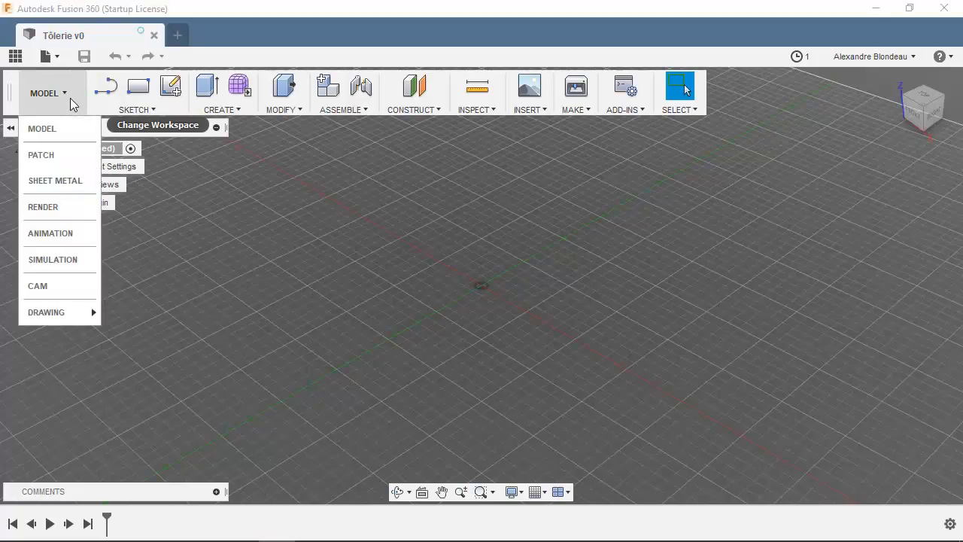
click(47, 188)
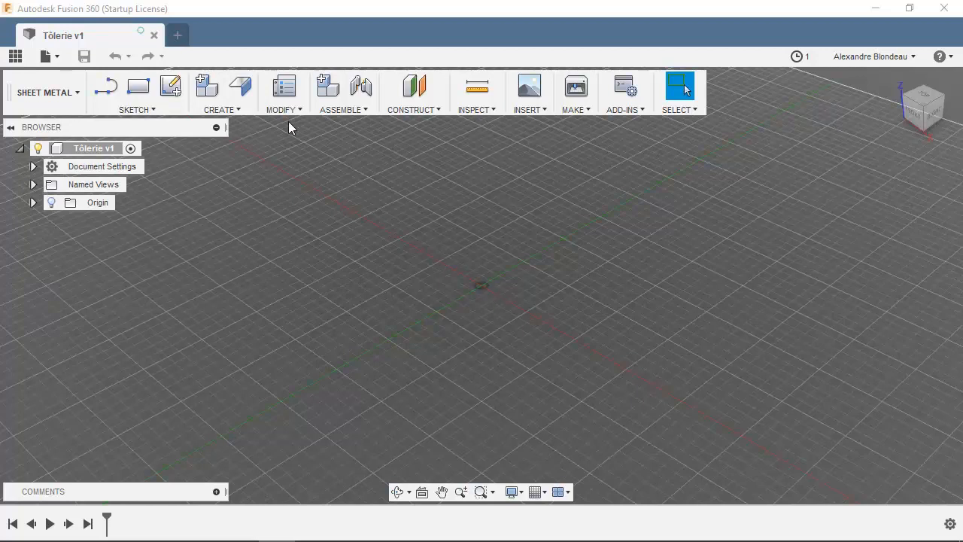
- Start a sketch on the horizontal plane and draw a rectangle of about 61 × 44 mm with one corner at the origin
click(159, 87)
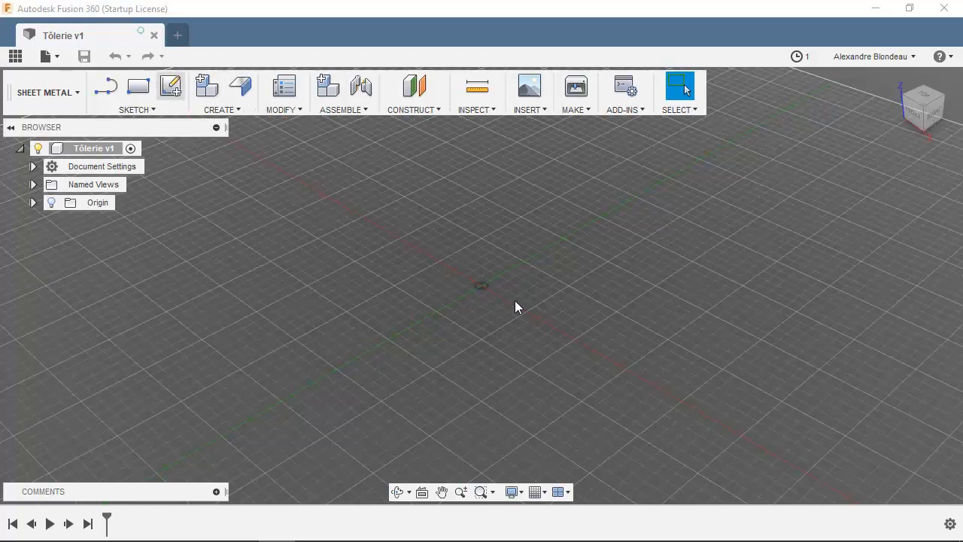
click(565, 287)
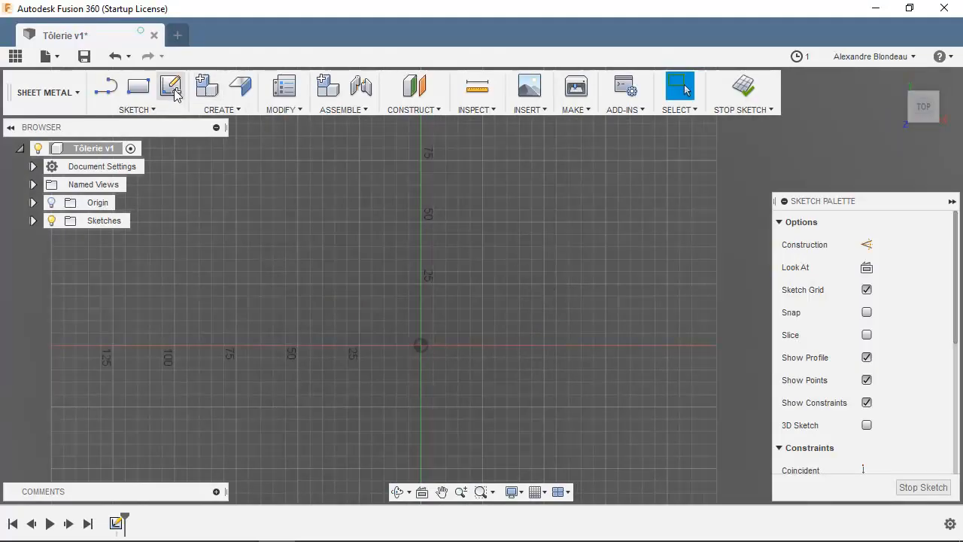
click(139, 89)
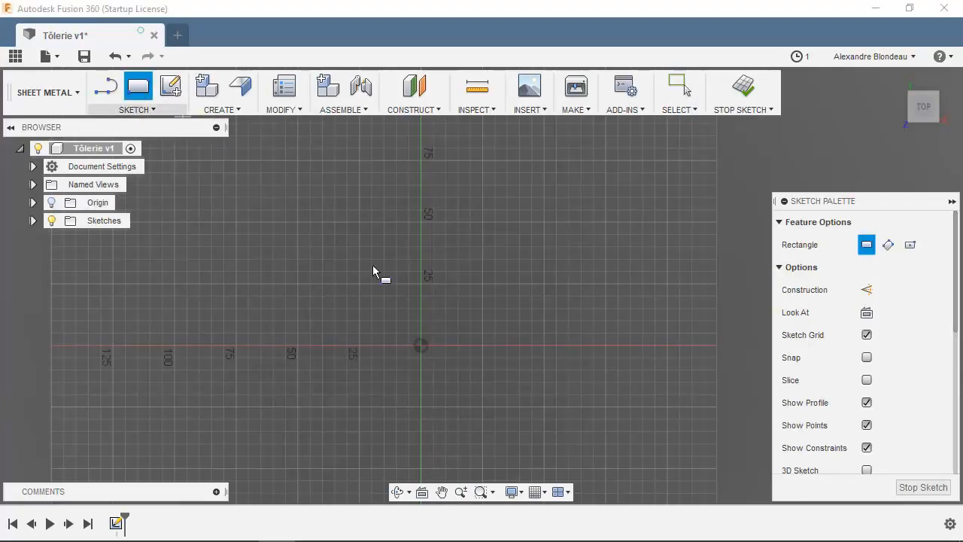
click(570, 237)
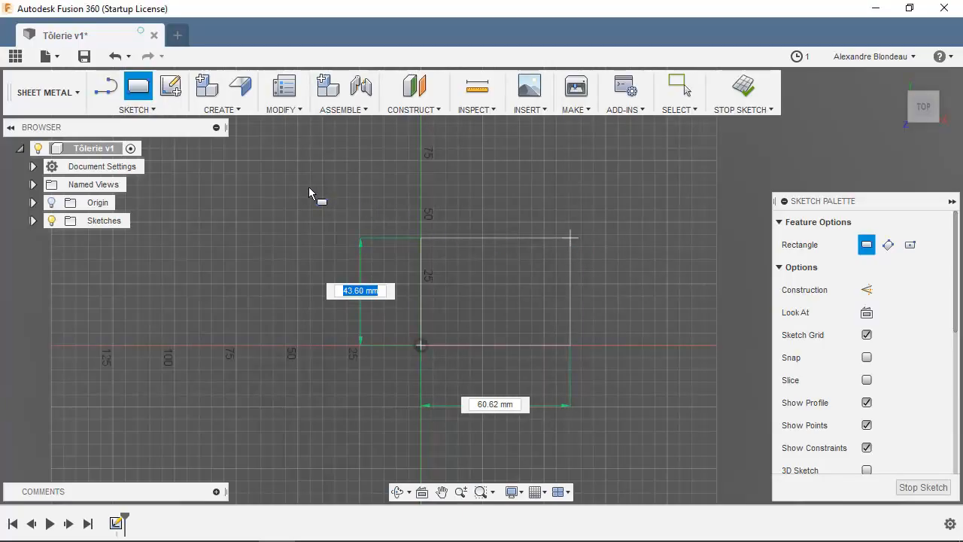
key(Return)
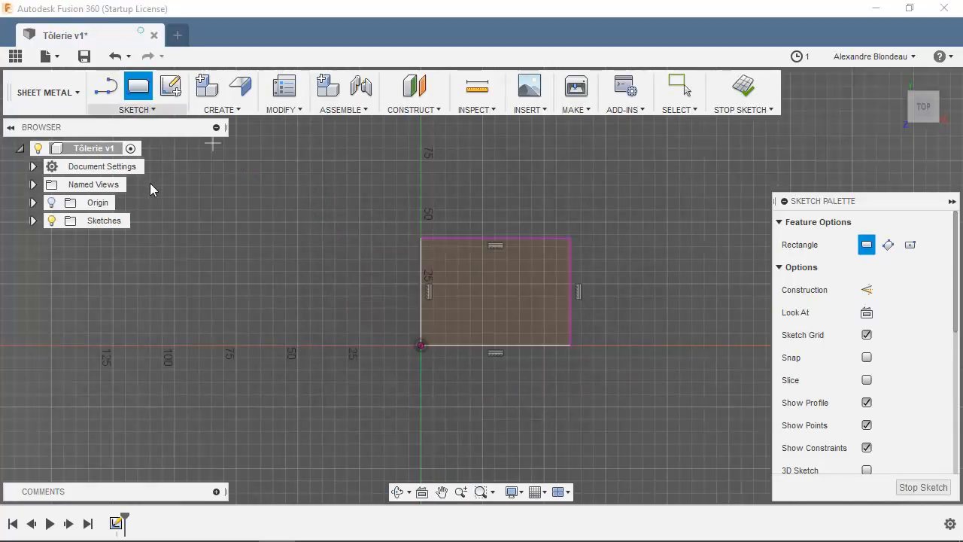
- Dimension the rectangle's vertical side at 50 mm
click(136, 109)
click(139, 399)
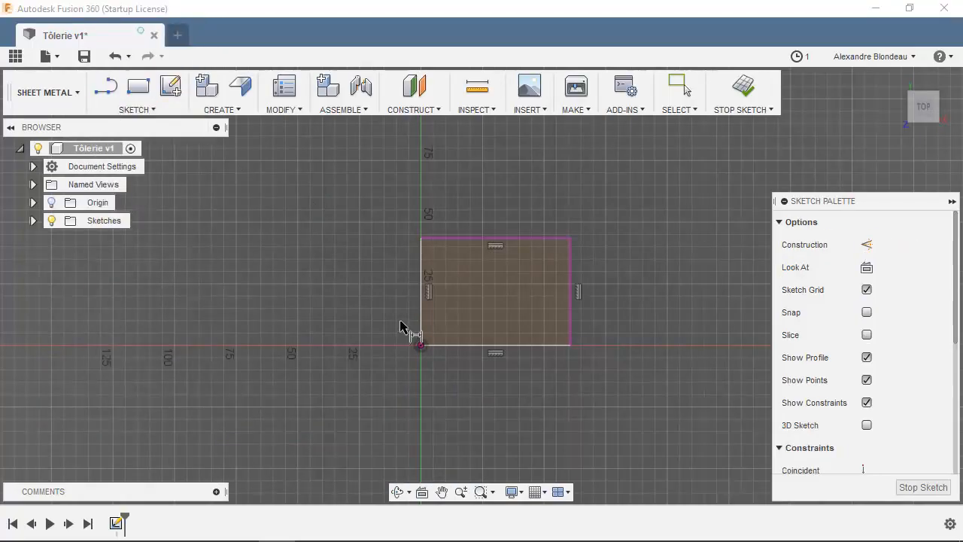
click(423, 292)
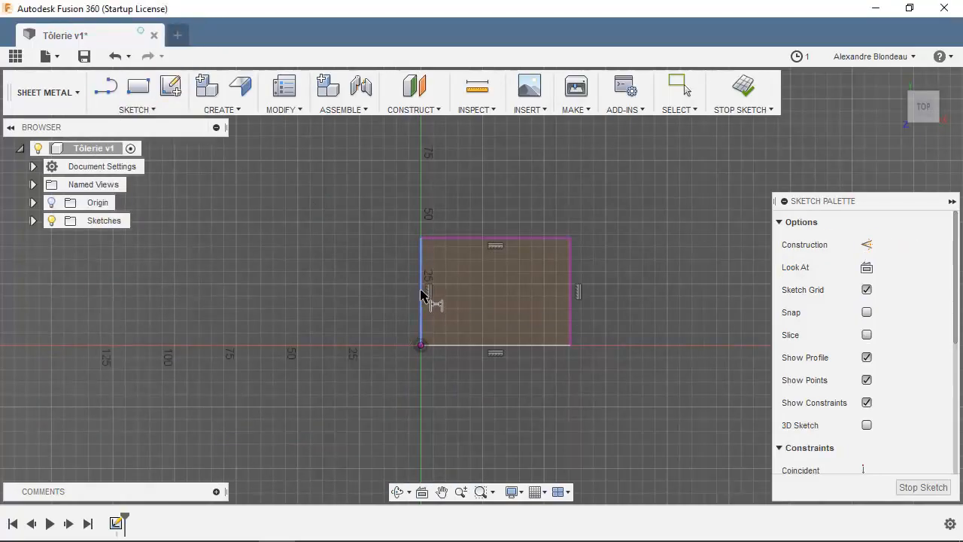
click(365, 280)
text(50)
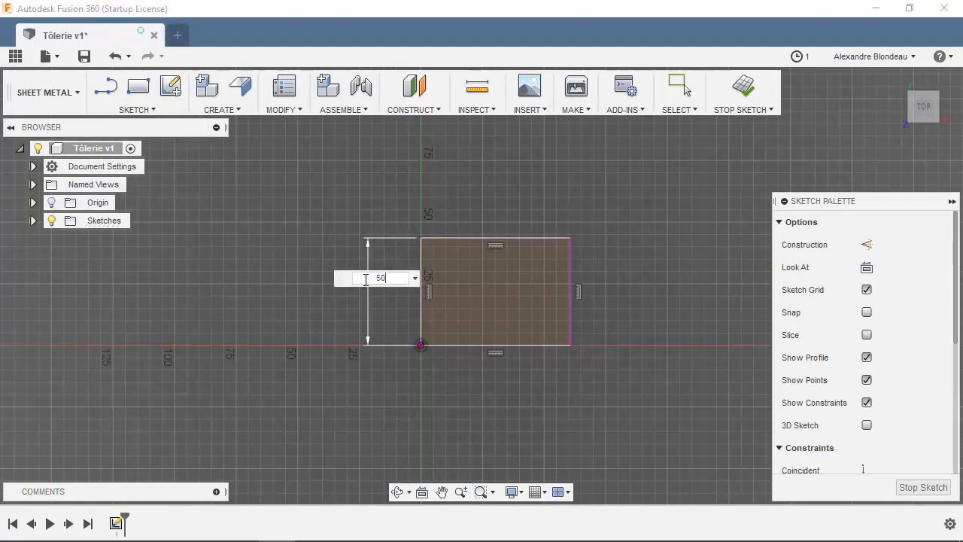
key(Return)
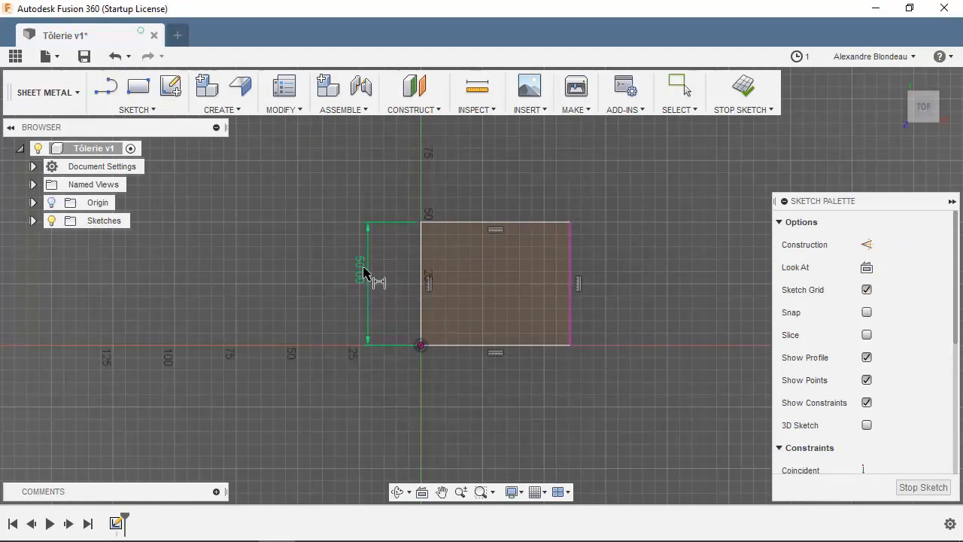
- Dimension the rectangle's horizontal side at 70 mm and finish the sketch
click(467, 213)
click(491, 179)
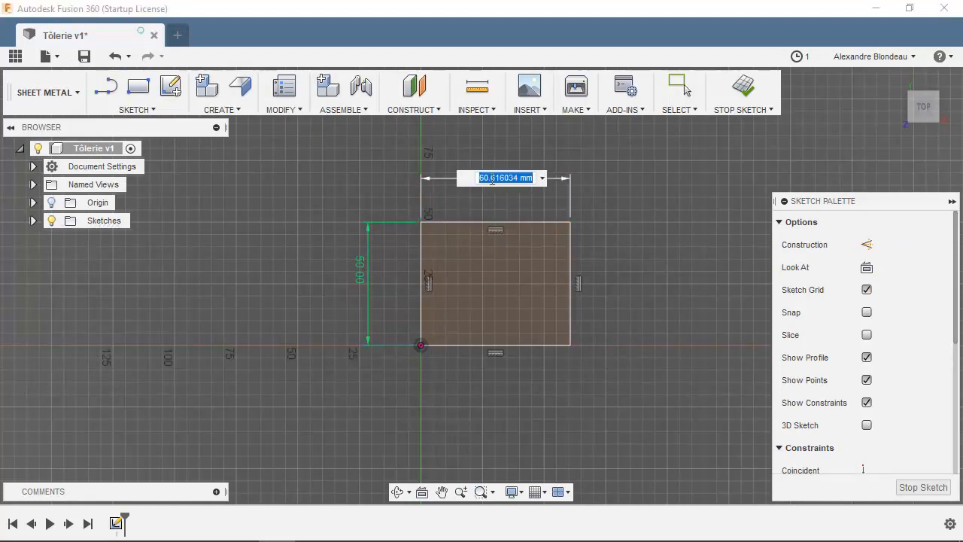
text(7)
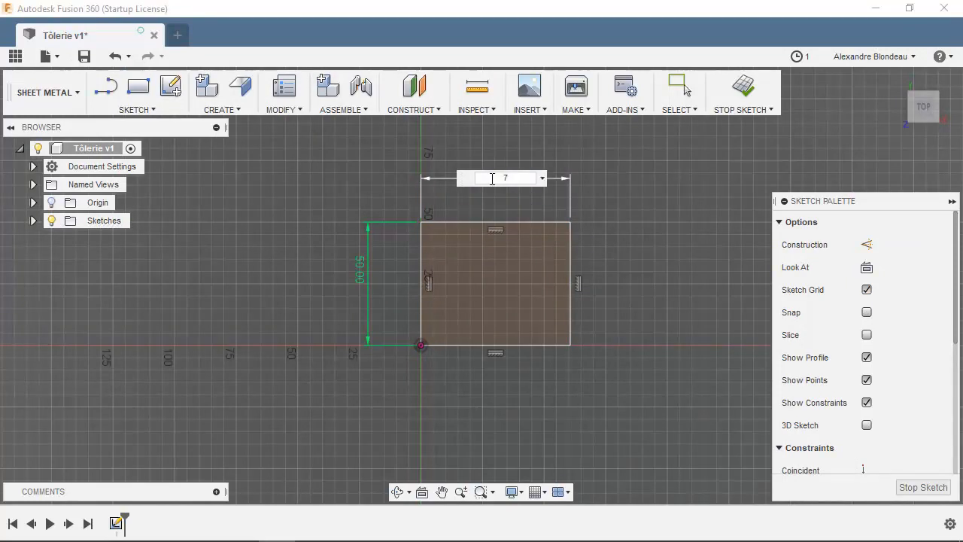
text(0)
key(Return)
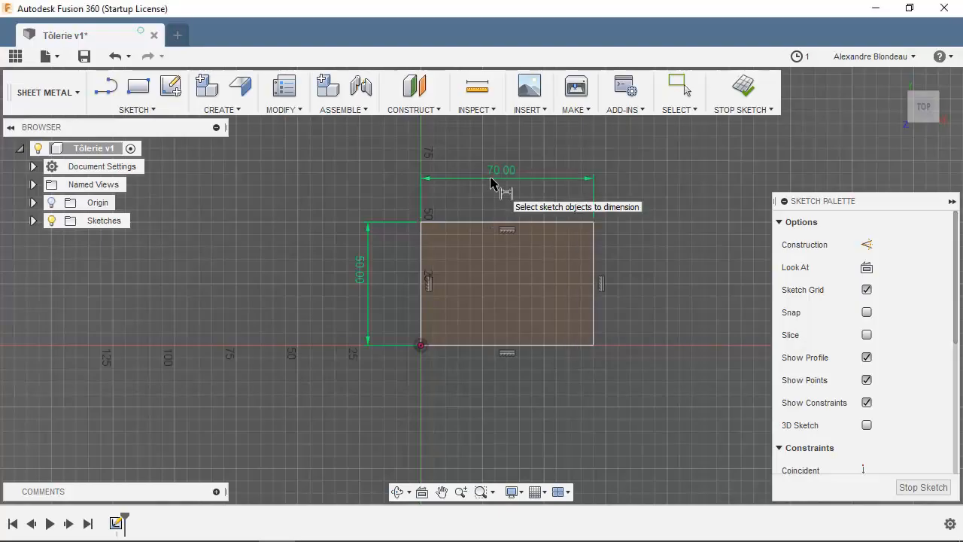
click(745, 87)
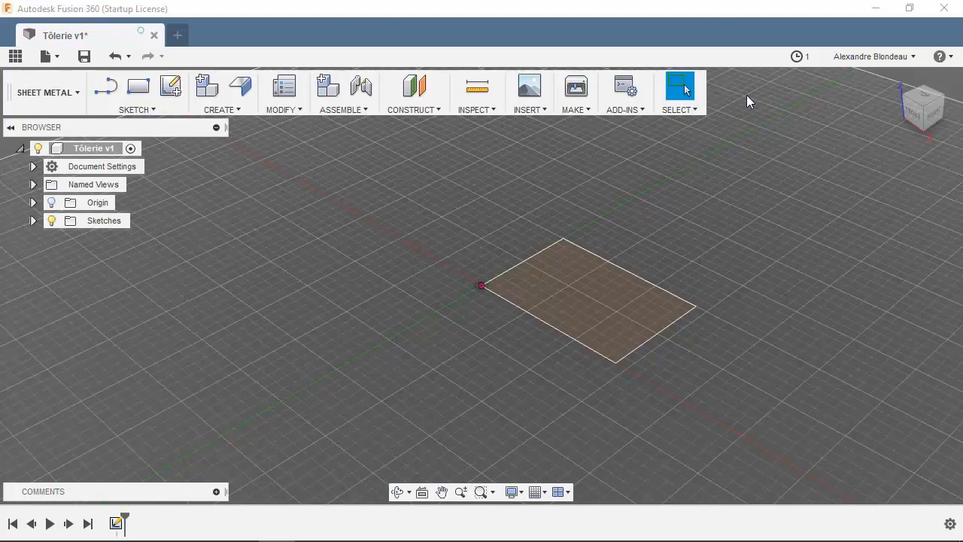
- Create a base flange from the rectangle profile as a new body, thickened on Side 1 with the Steel (mm) rule
click(218, 110)
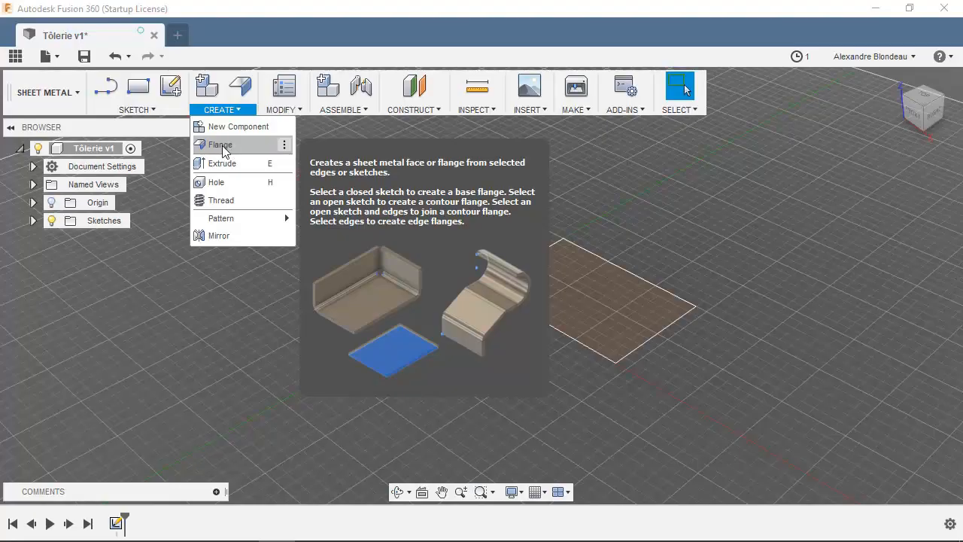
click(222, 145)
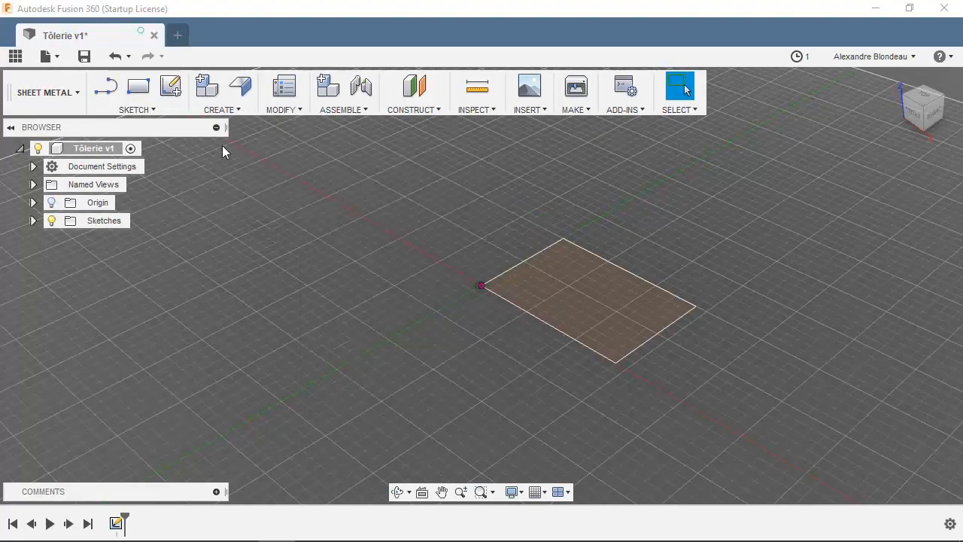
click(527, 280)
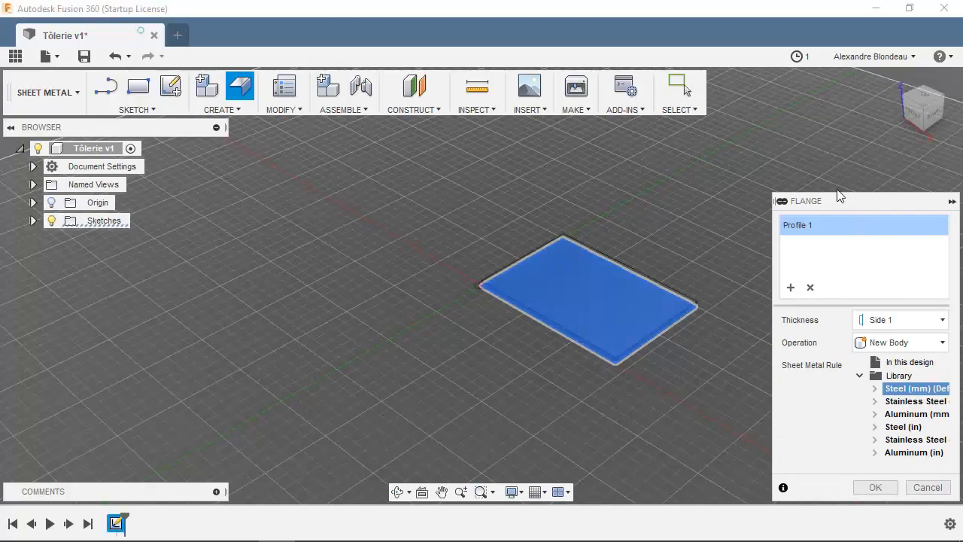
drag(838, 200, 767, 152)
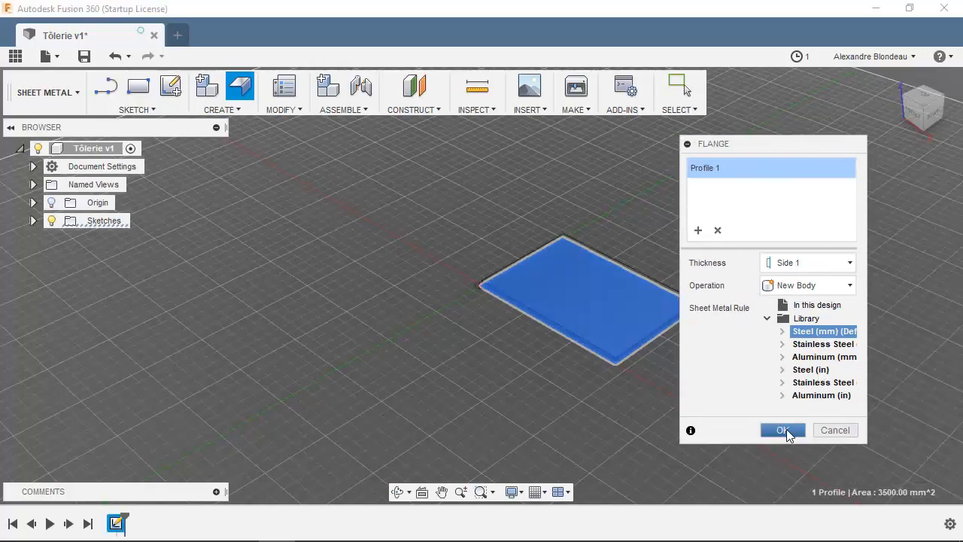
click(787, 429)
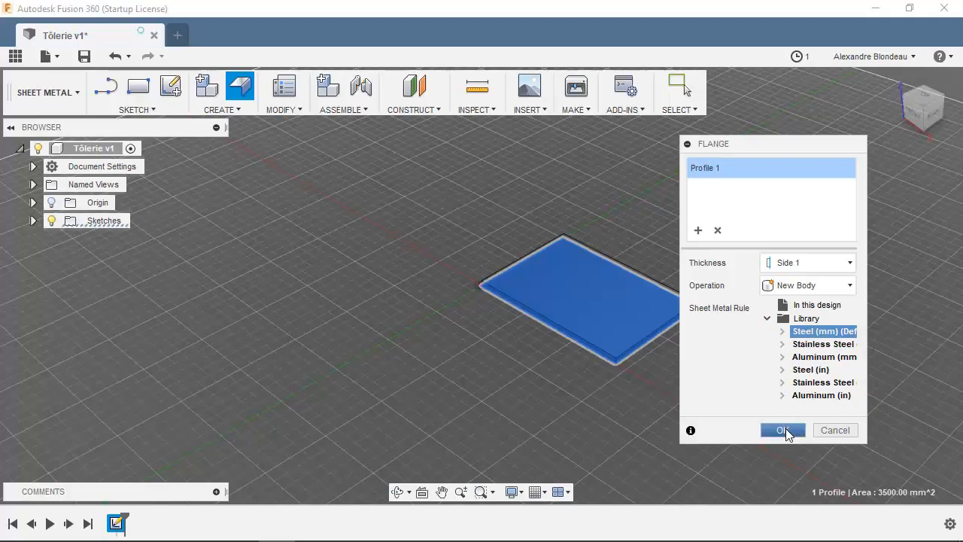
click(783, 430)
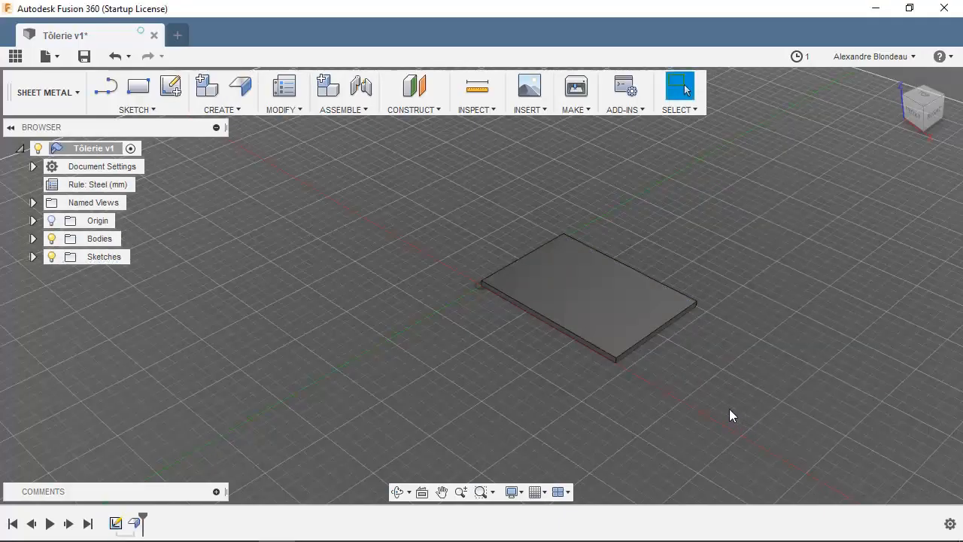
- Examine the thickness, K factor and gap settings of the design's Steel (mm) sheet metal rule
click(285, 89)
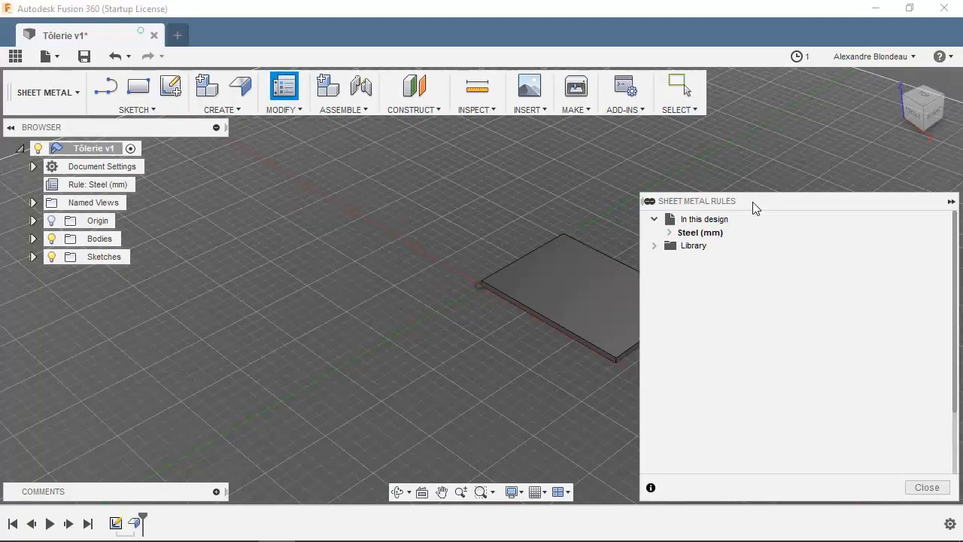
drag(753, 202, 450, 106)
click(366, 137)
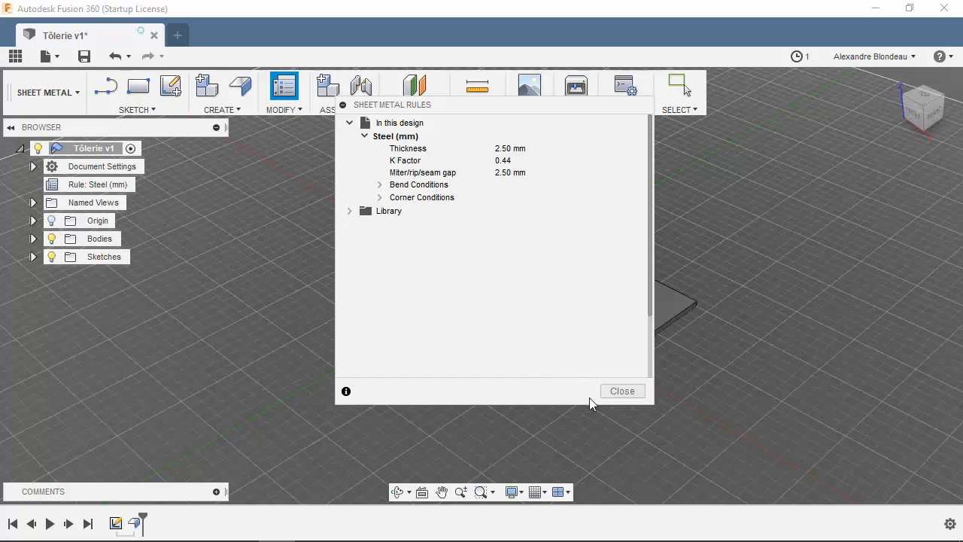
click(621, 392)
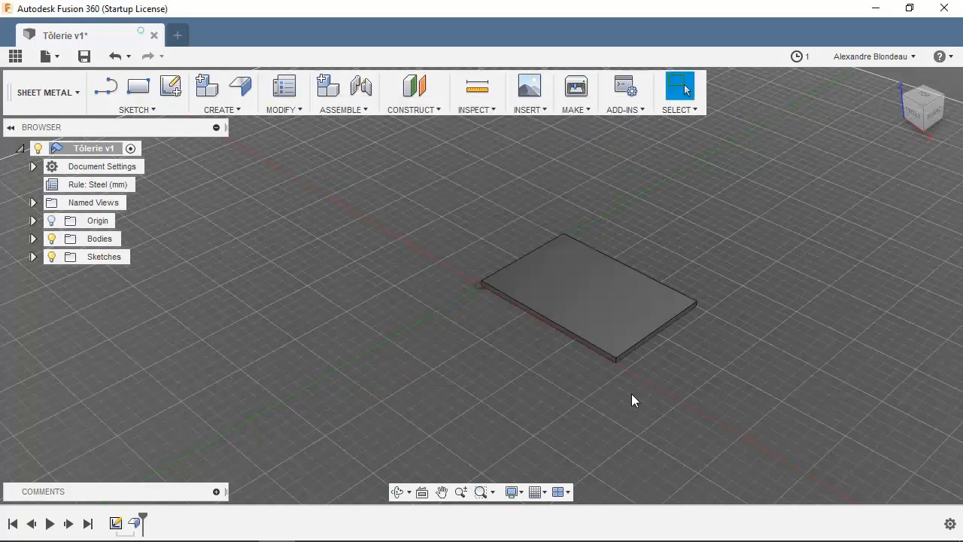
- Add an upward edge flange along the plate's 70 mm edge on the red axis, with a height of 35 mm
scroll(612, 363, down, 2)
scroll(612, 363, up, 5)
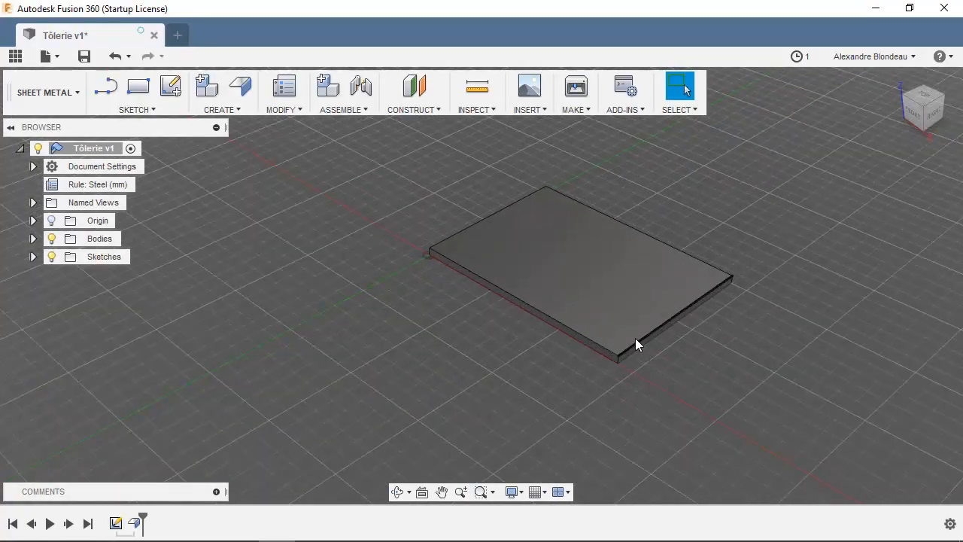
shift+middle_drag(637, 344, 515, 309)
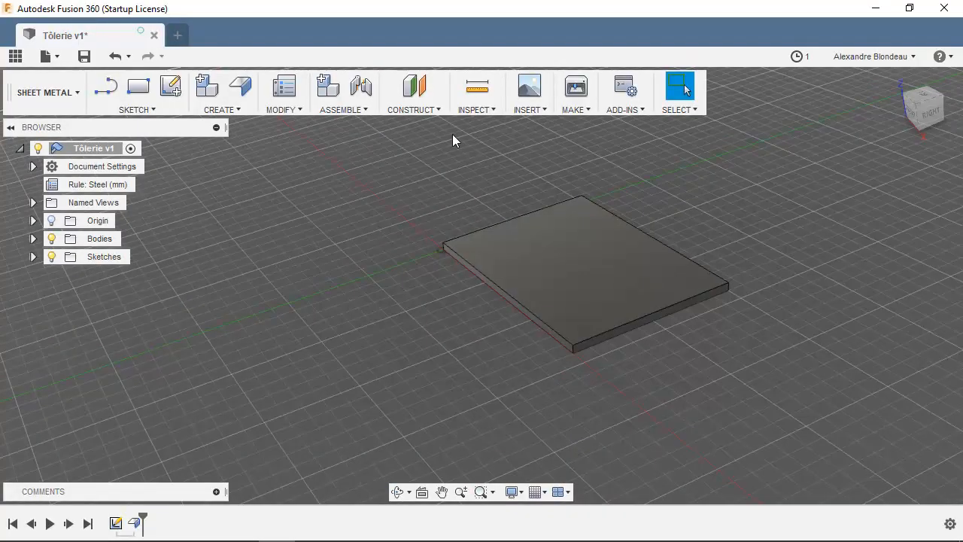
click(228, 110)
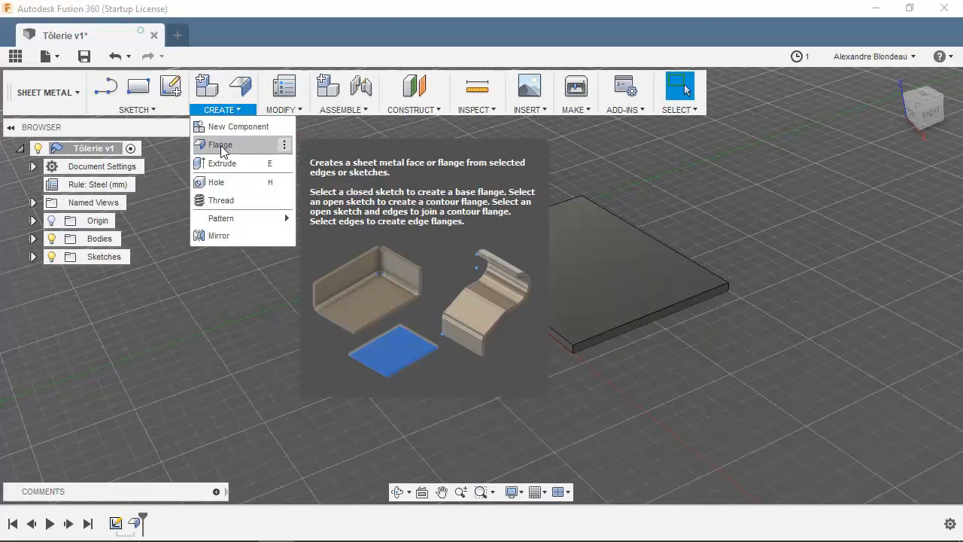
click(221, 145)
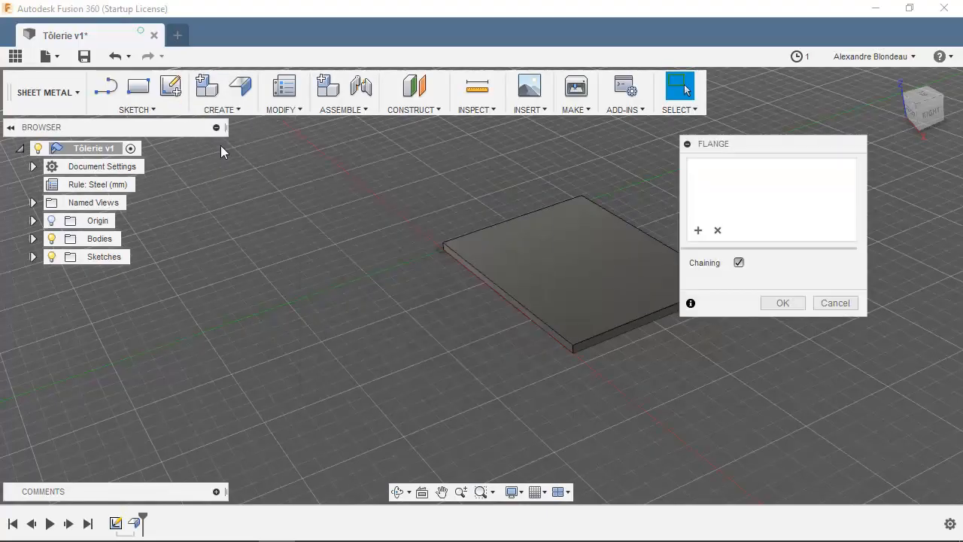
click(483, 278)
drag(500, 277, 490, 172)
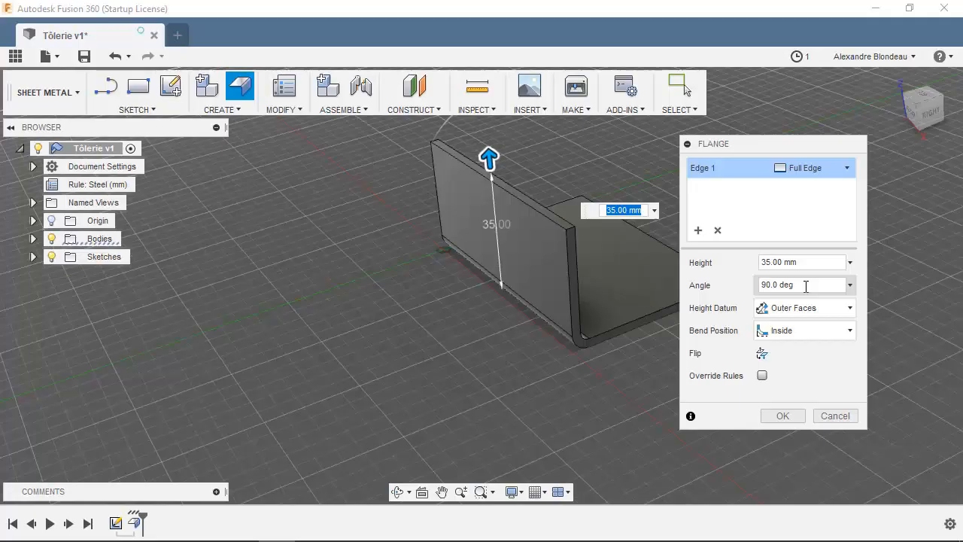
- Try the Inner Faces and Tangent To Bend height datums on the flange and return it to Outer Faces
click(850, 310)
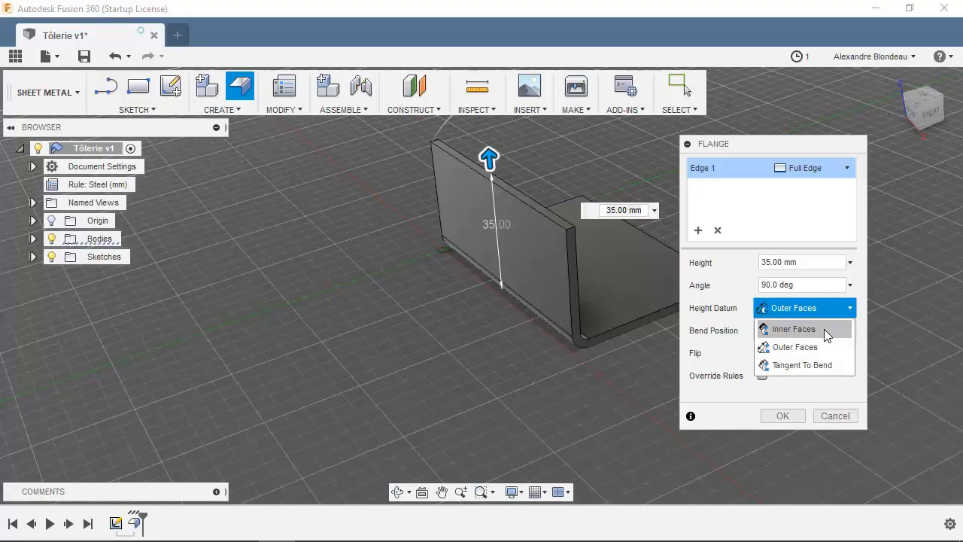
click(824, 331)
click(826, 313)
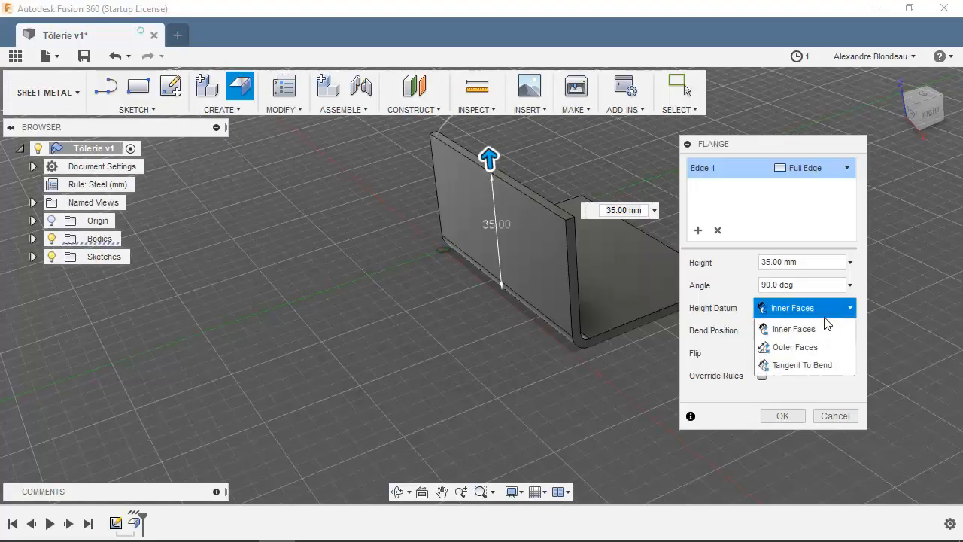
click(813, 366)
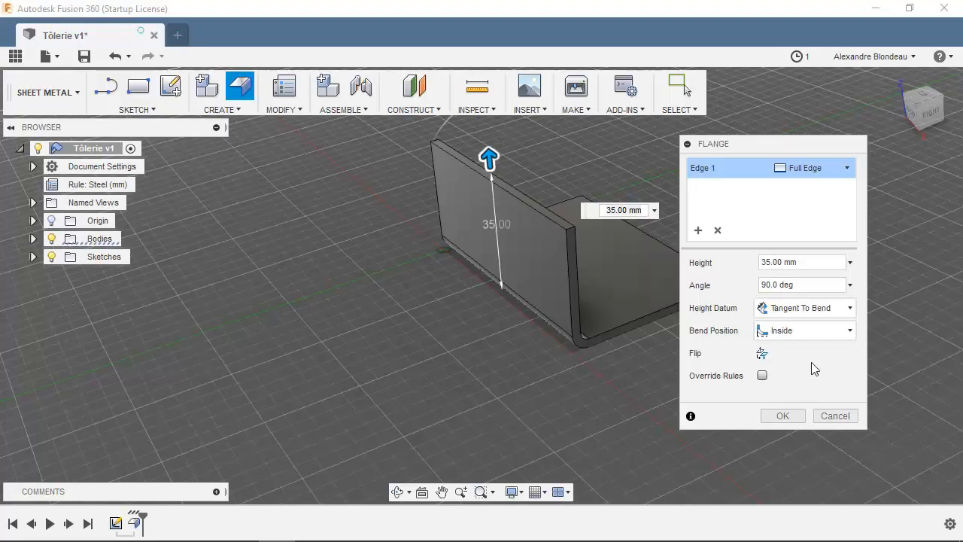
click(832, 309)
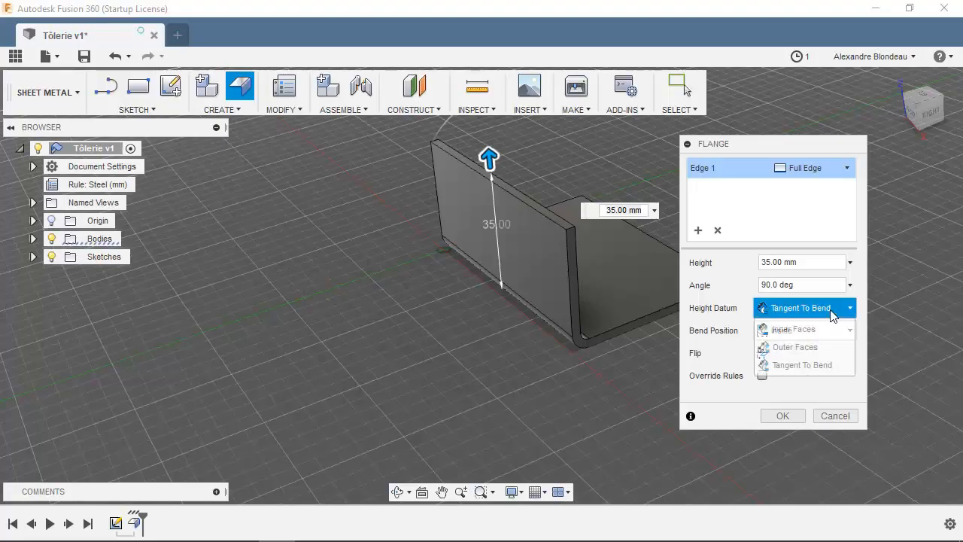
click(816, 349)
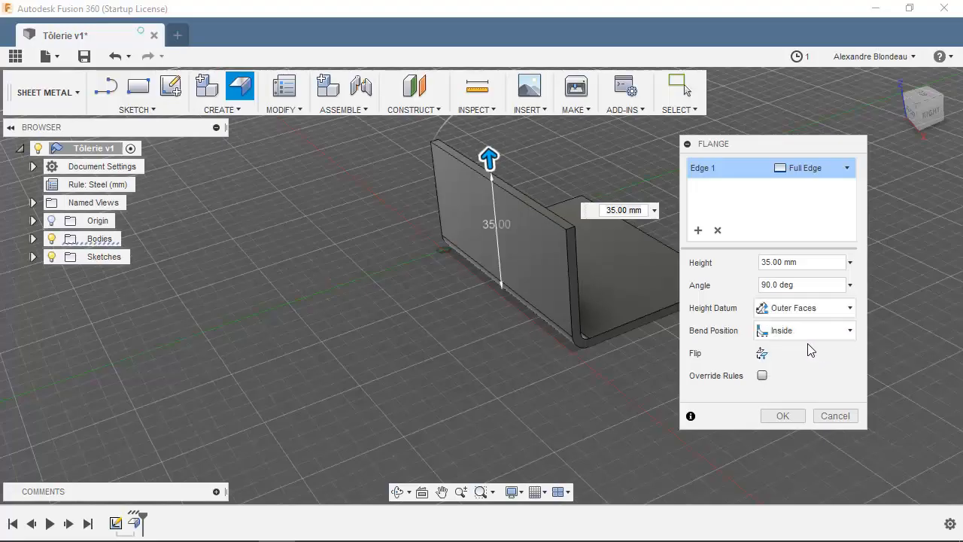
- Try the Outside, Adjacent and Tangent bend positions and the flipped direction, returning the flange to Inside and pointing upward
click(792, 341)
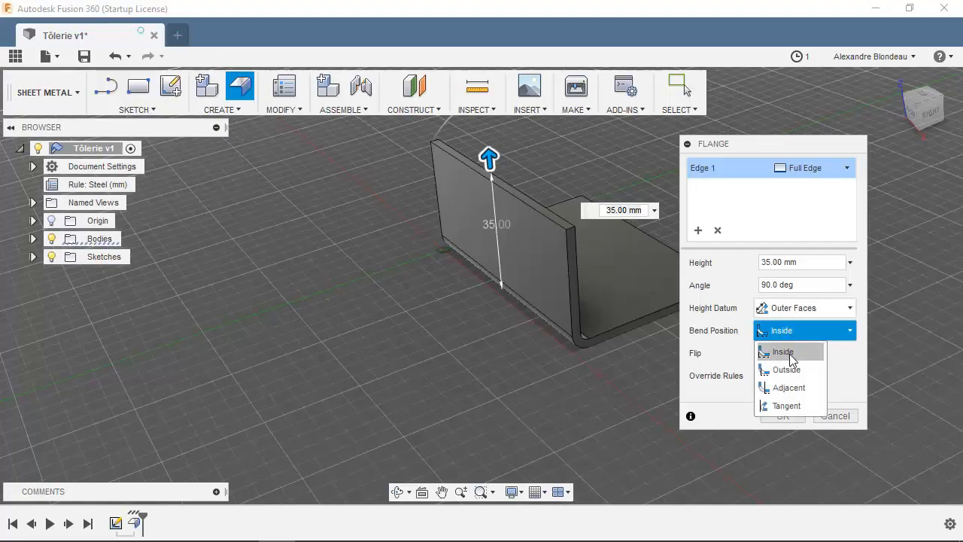
click(790, 371)
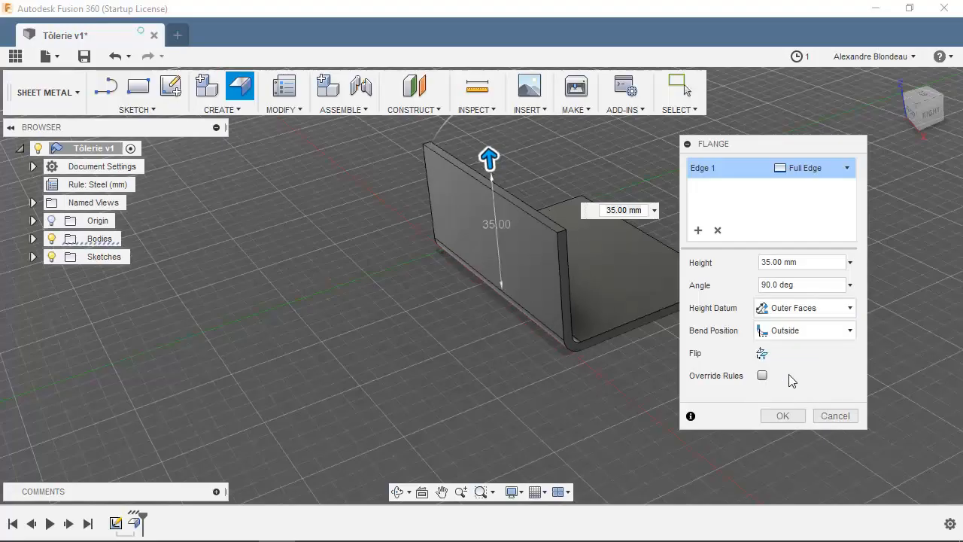
click(789, 331)
click(788, 387)
click(789, 332)
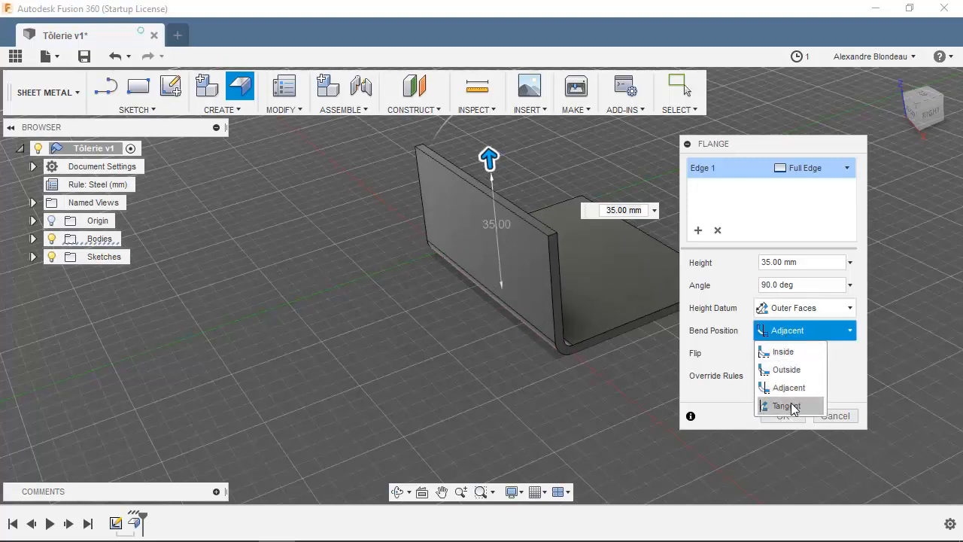
click(791, 406)
click(798, 335)
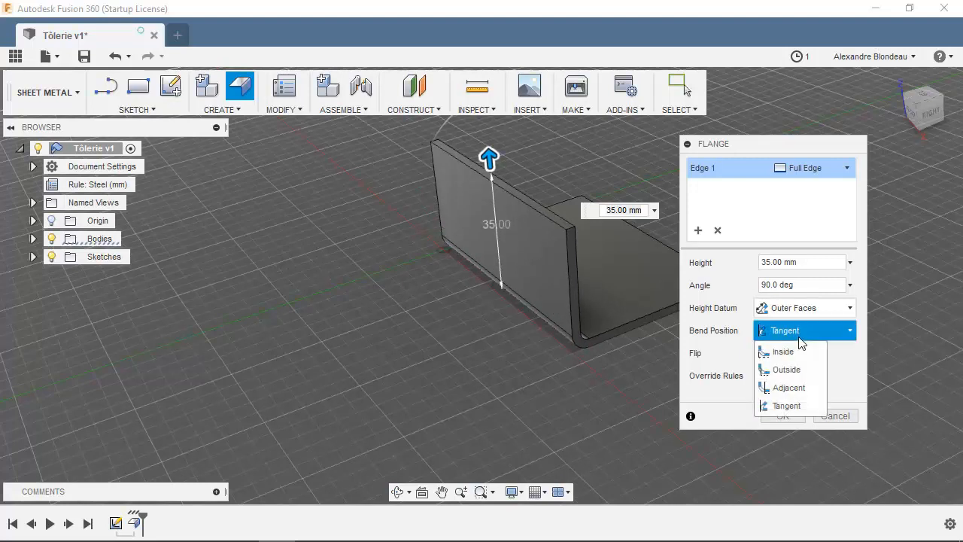
click(796, 351)
click(798, 335)
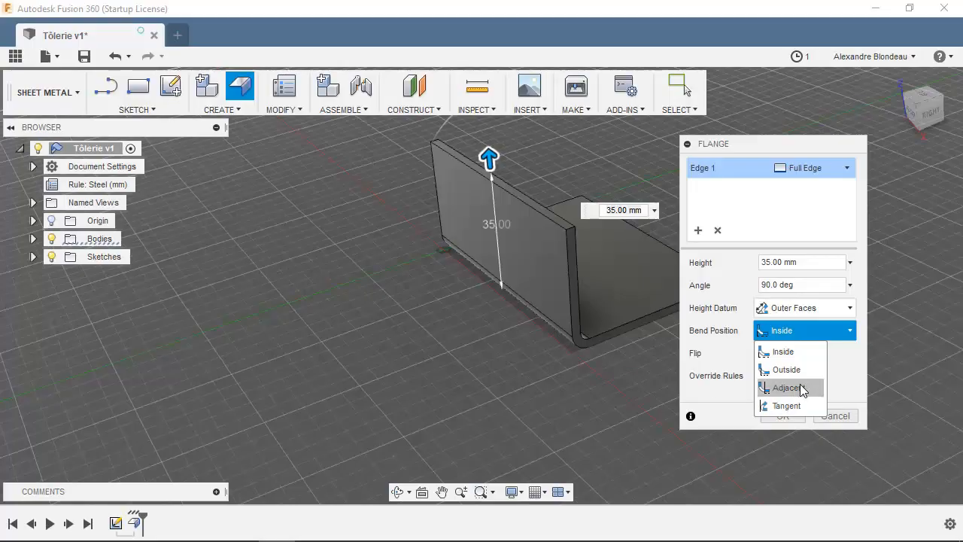
click(849, 370)
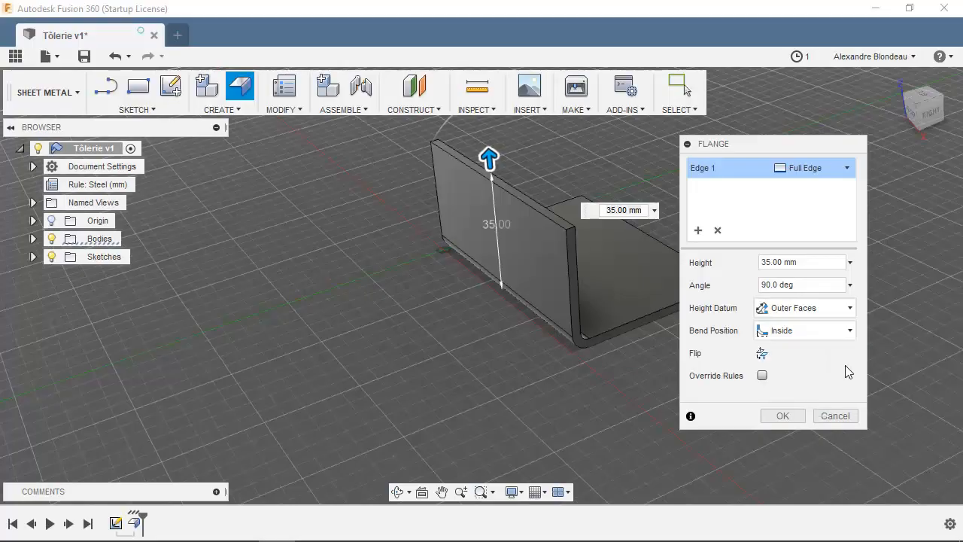
click(762, 354)
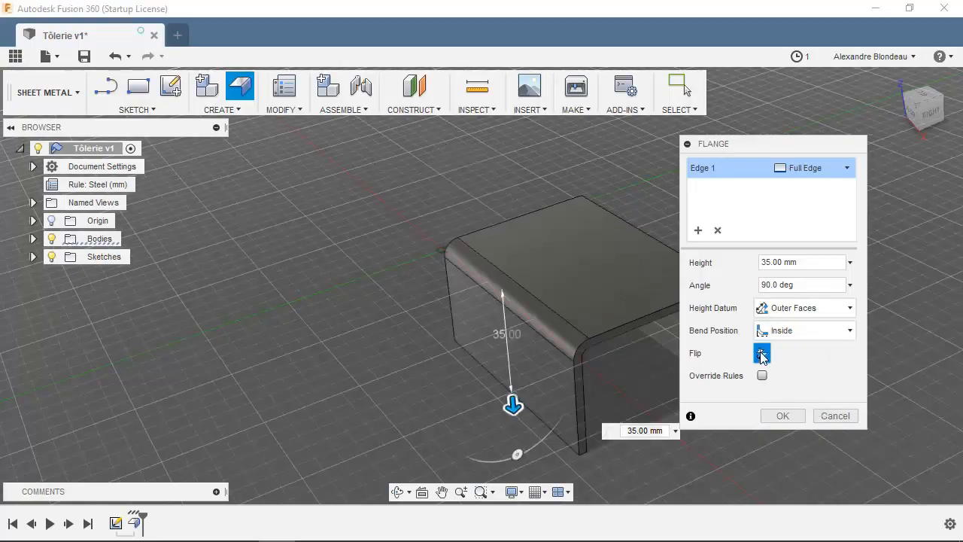
click(762, 355)
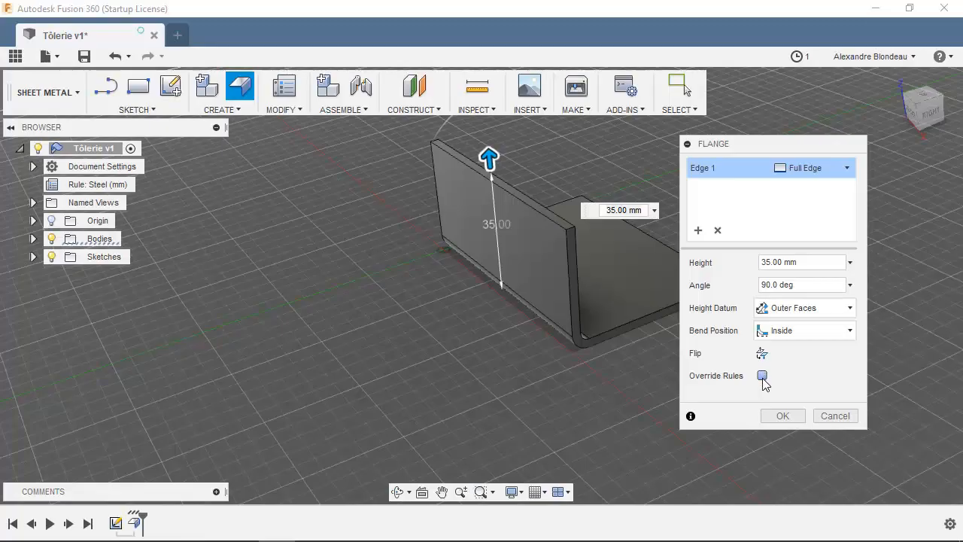
- Examine the flange's bend radius and bend relief rule overrides, switch the overrides back off and create the flange
click(763, 375)
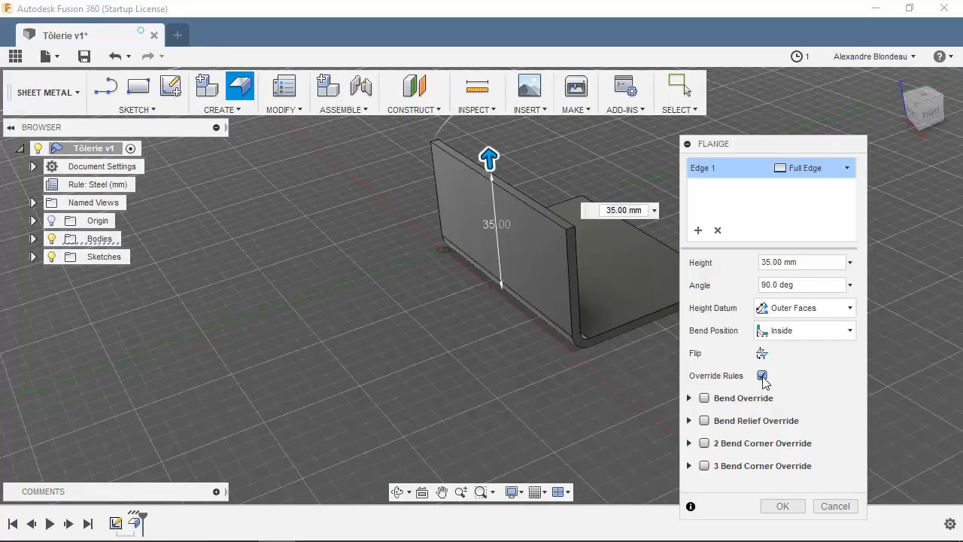
drag(749, 153, 757, 36)
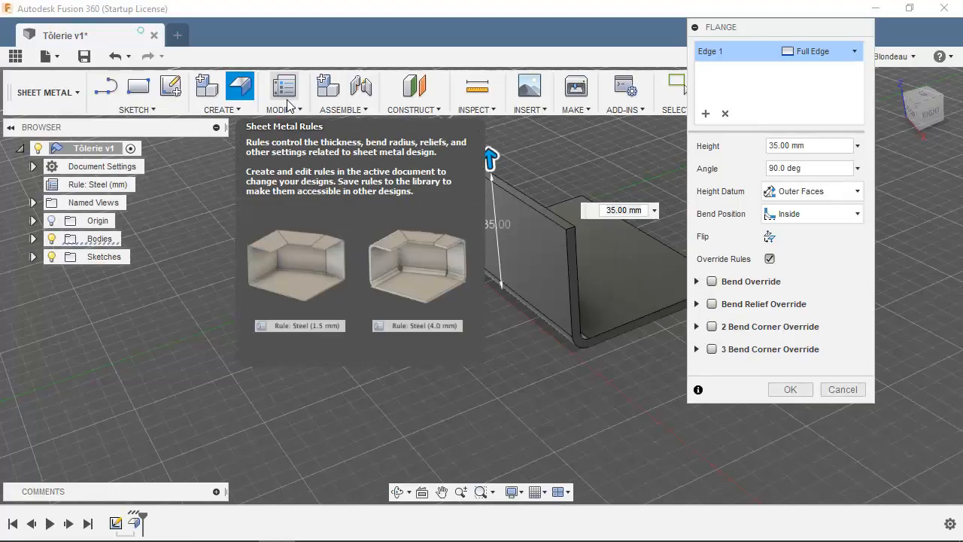
click(697, 282)
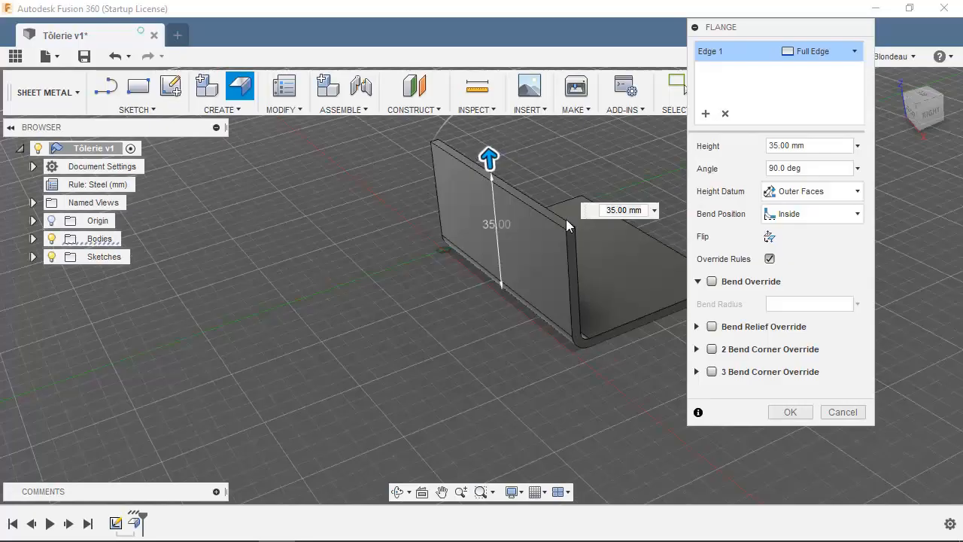
click(712, 281)
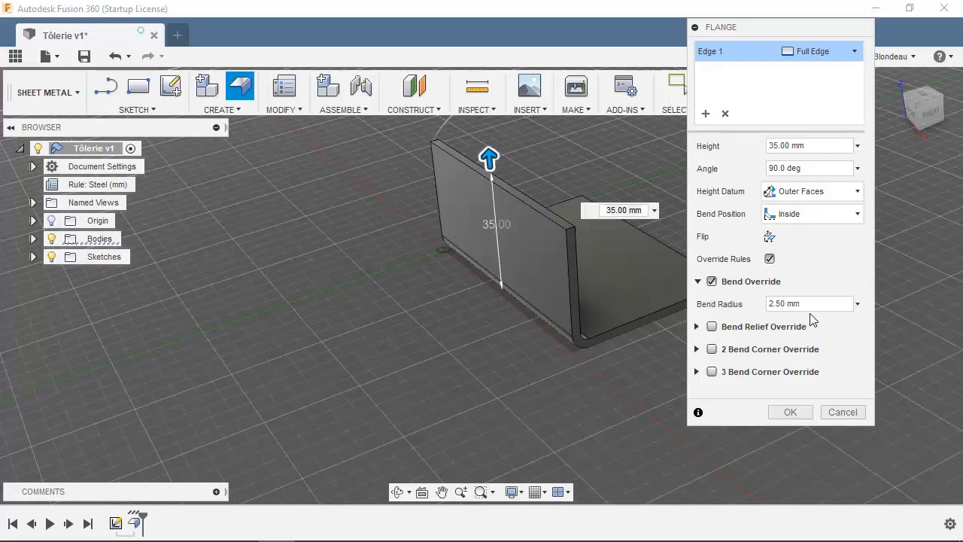
click(712, 281)
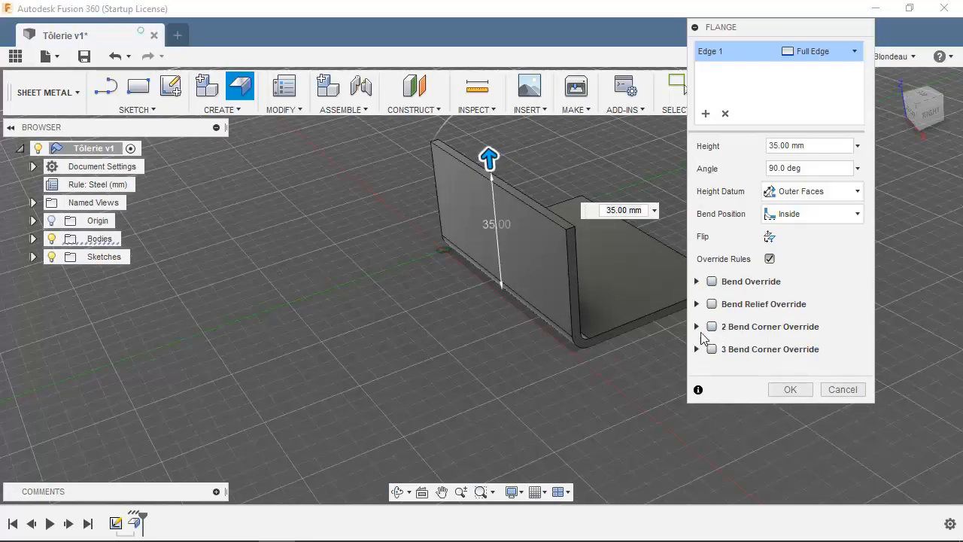
click(696, 305)
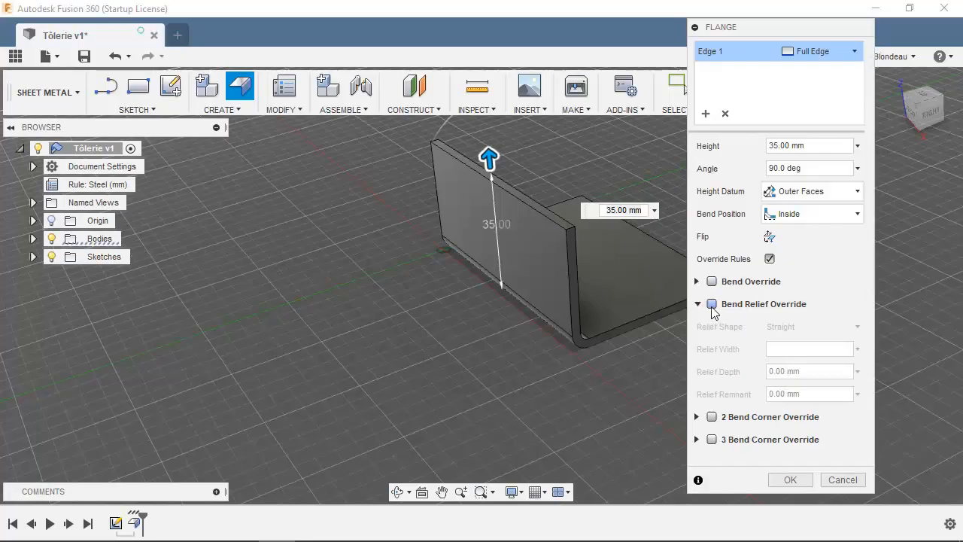
click(712, 305)
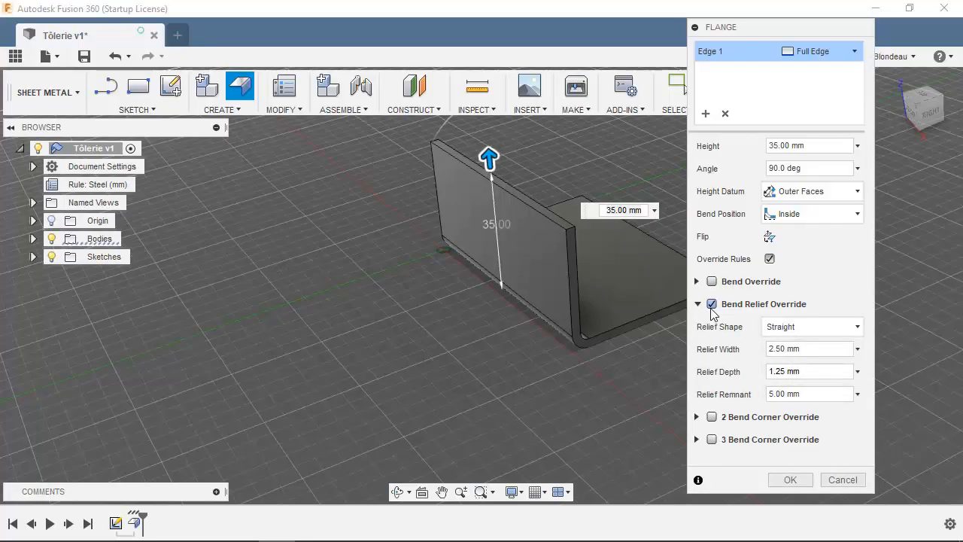
click(712, 305)
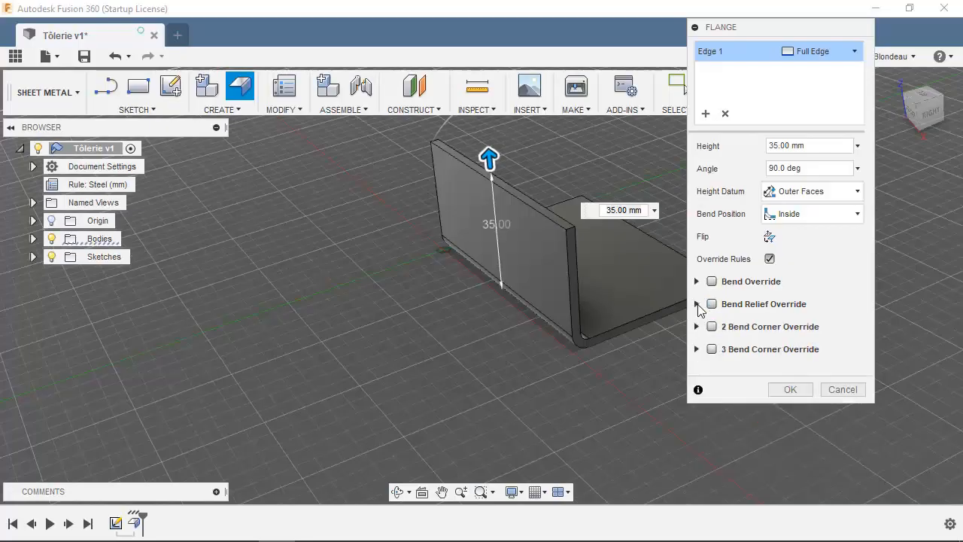
click(769, 259)
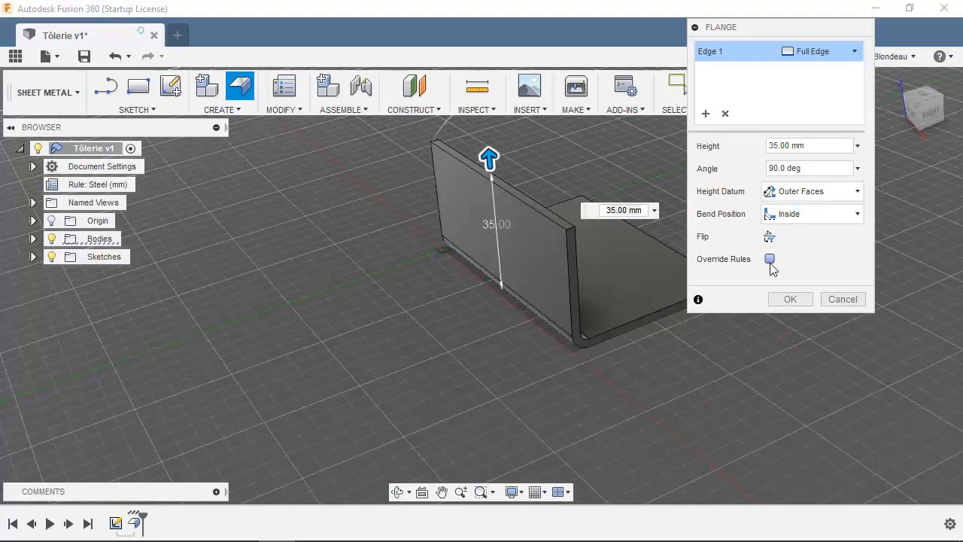
click(786, 299)
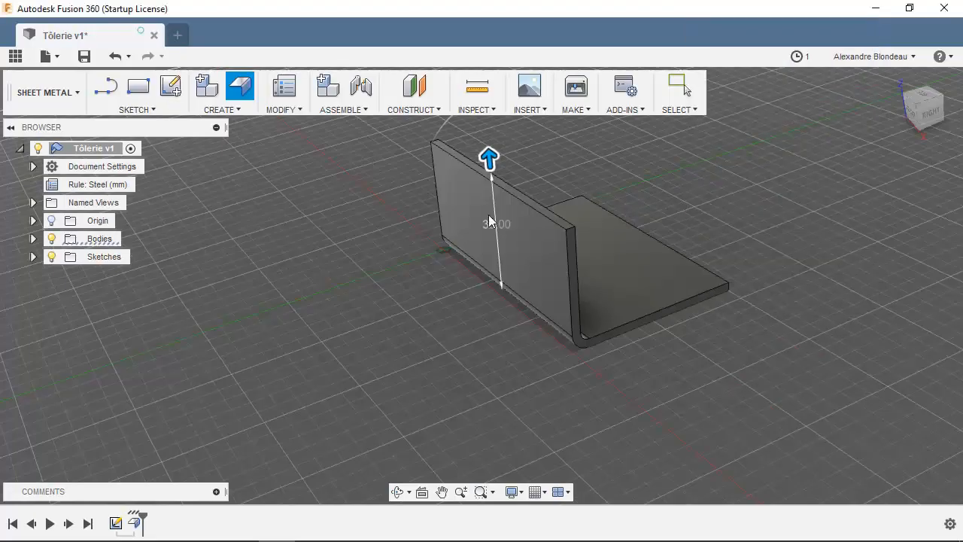
- Set up a flange along the upright flange's upper outer edge, with a height of 30 mm and an angle of 120°
mouse_move(518, 221)
shift+middle_down()
mouse_move(535, 271)
mouse_move(538, 243)
mouse_move(555, 253)
mouse_move(526, 211)
shift+middle_up()
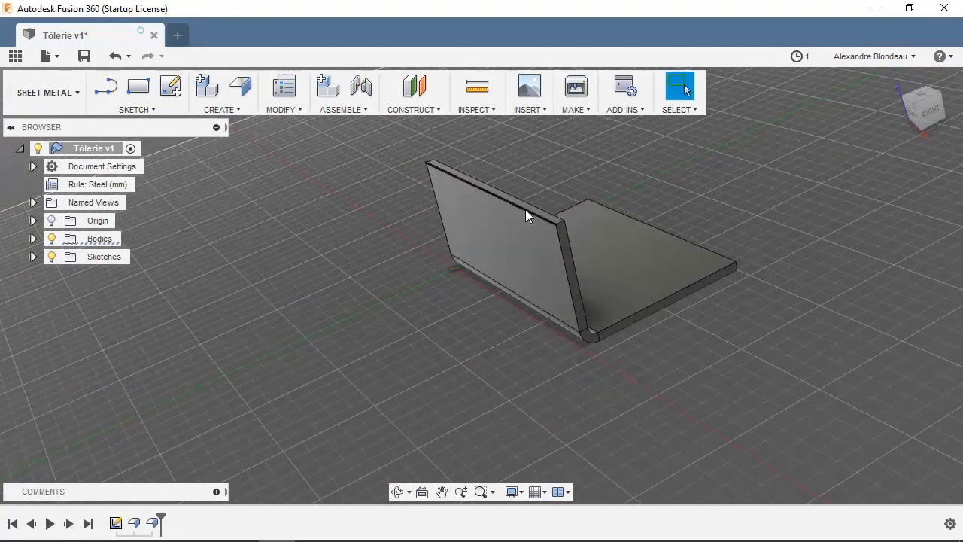
click(238, 109)
click(220, 145)
click(449, 189)
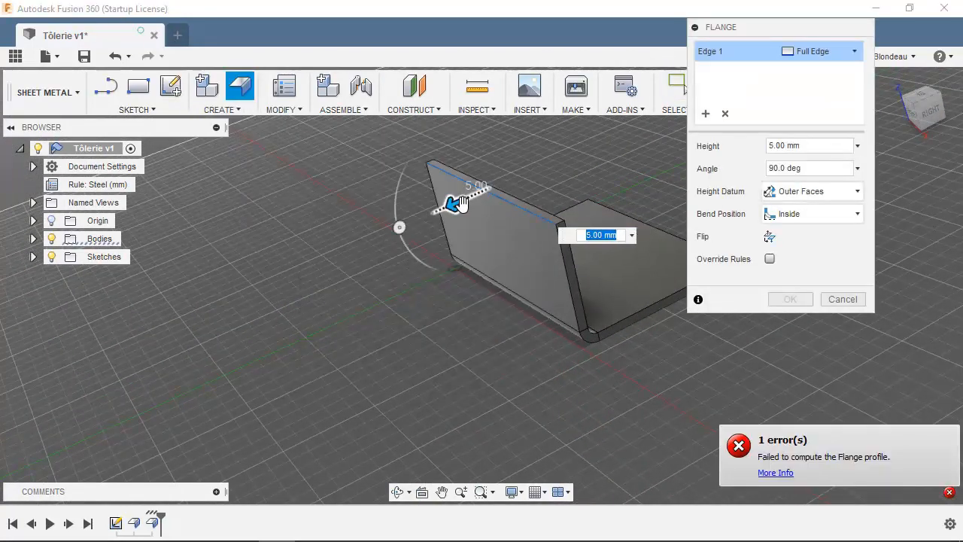
drag(455, 203, 375, 240)
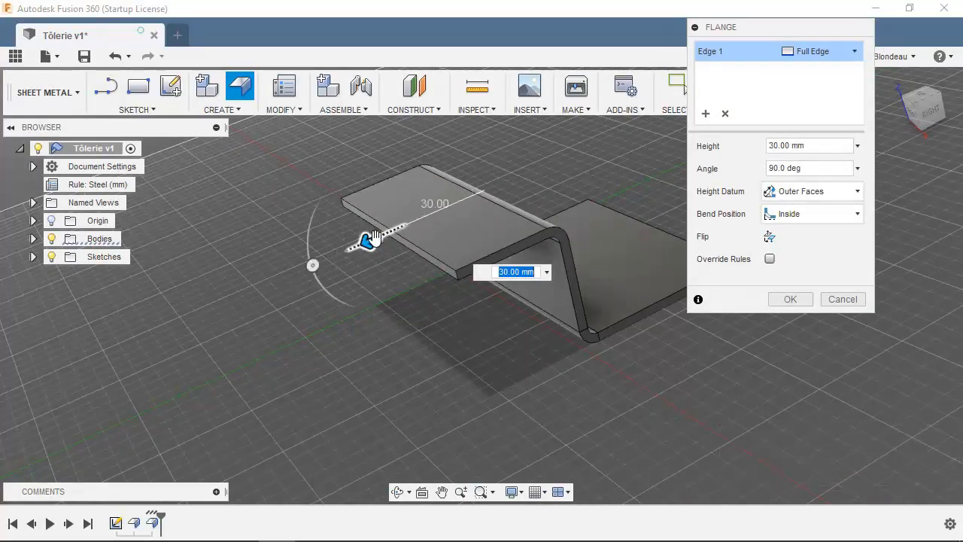
click(806, 168)
text(1)
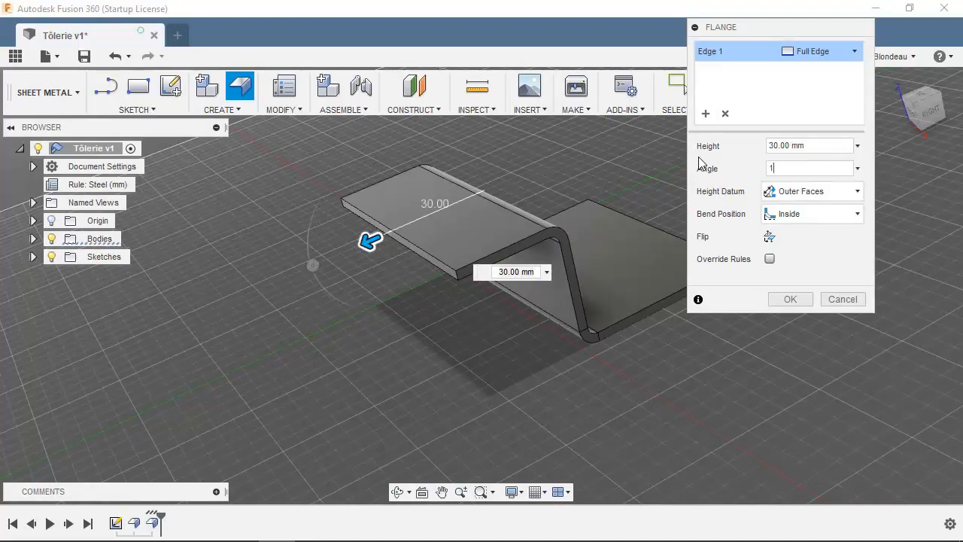
text(20)
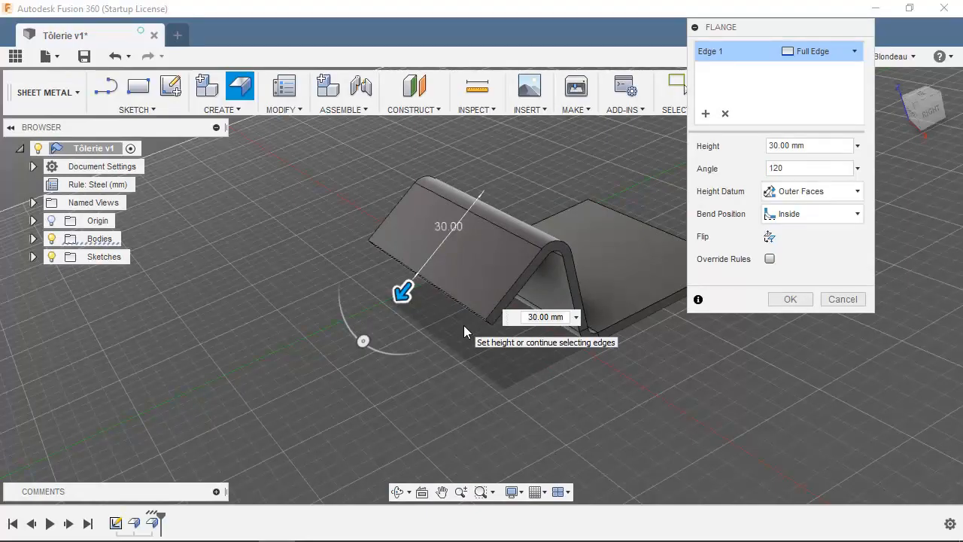
- Try the flipped direction on the 120° flange, restore it, and create the flange with a height of 50 mm
click(771, 238)
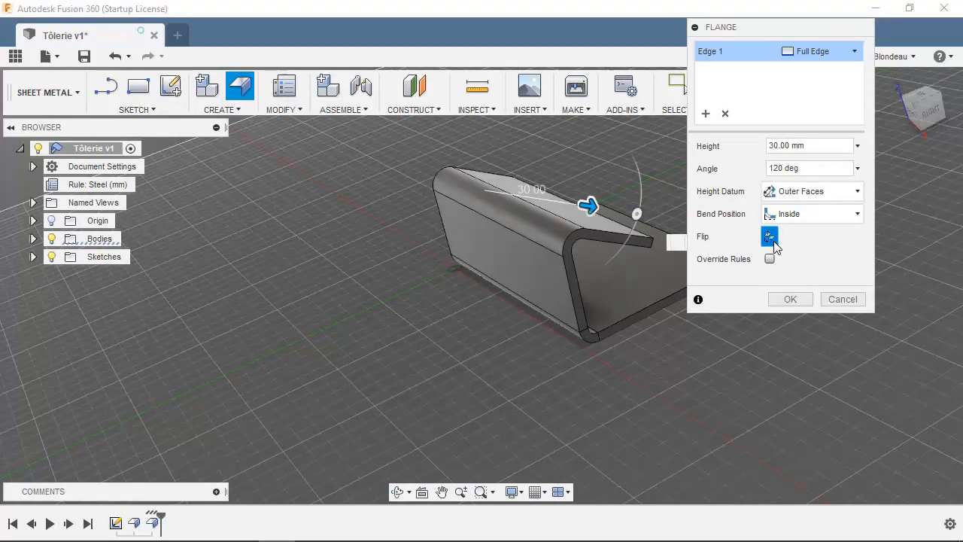
click(771, 238)
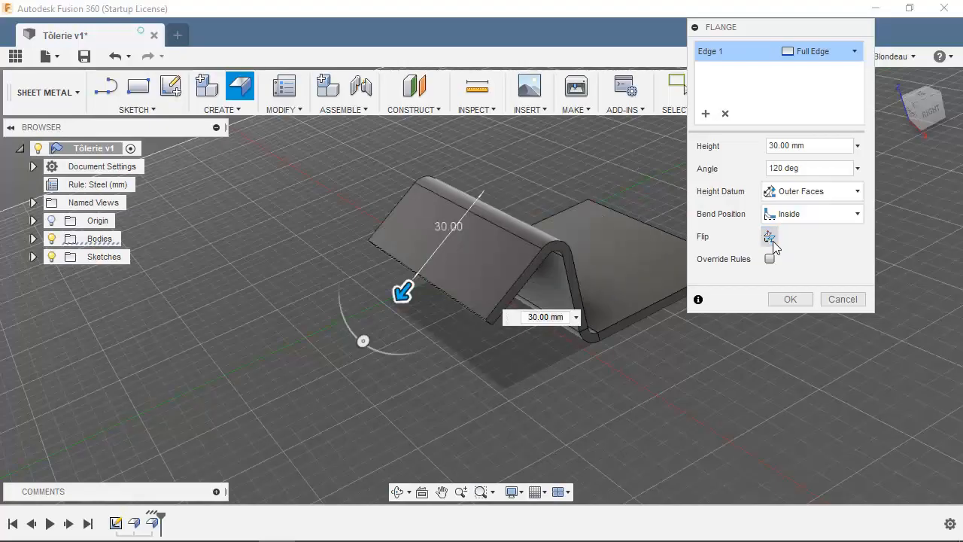
drag(804, 147, 717, 149)
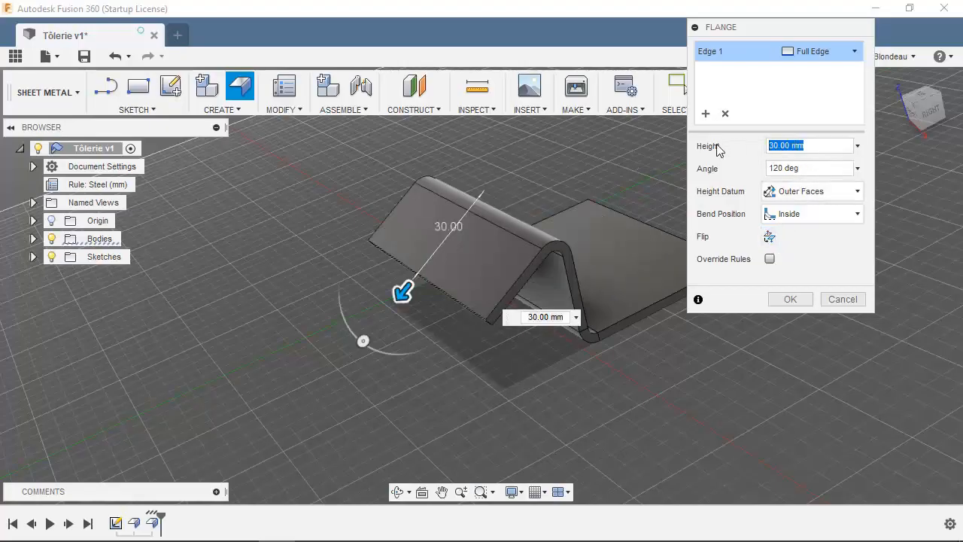
text(50)
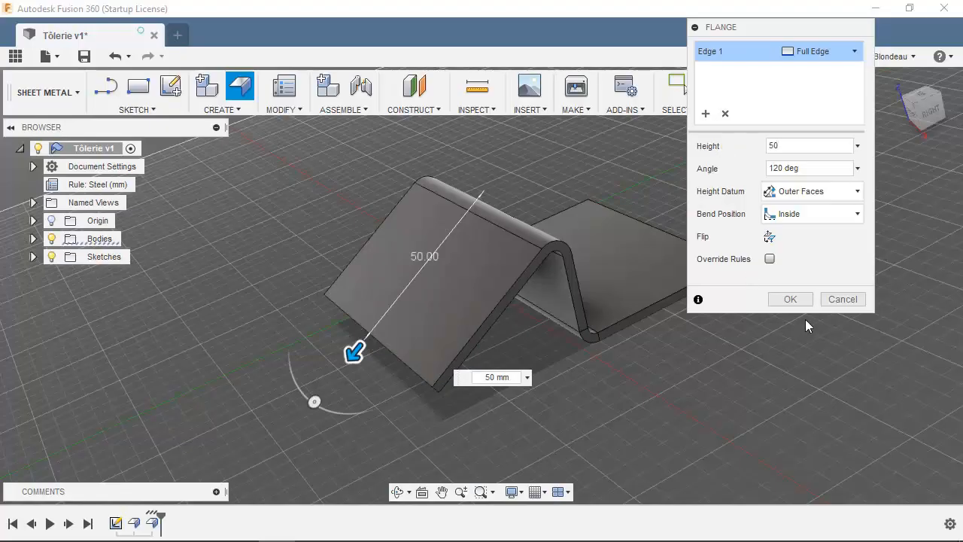
click(797, 300)
- Set up a 25 mm flange at 90° along the short vertical end edge of the upright flange's inner face
middle_drag(602, 293, 349, 289)
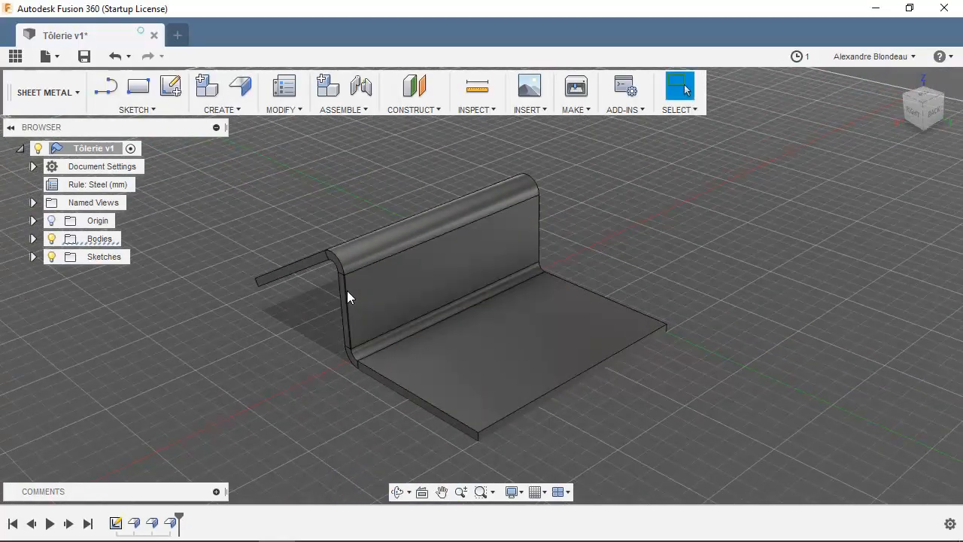
click(347, 292)
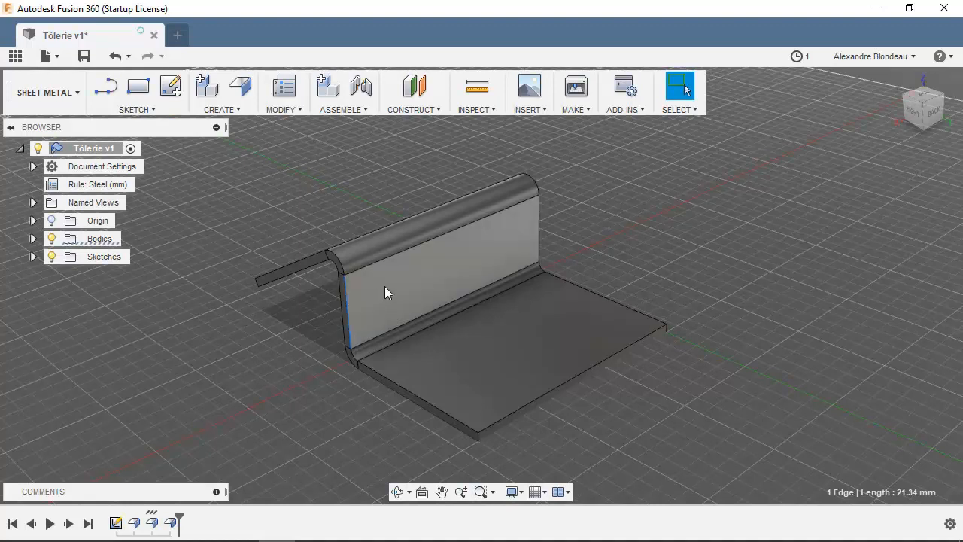
click(223, 106)
click(225, 146)
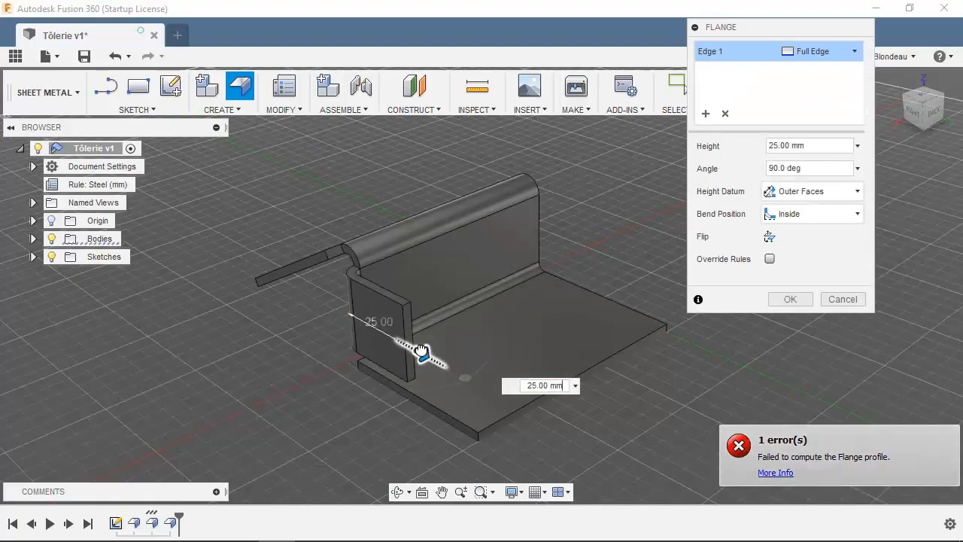
drag(422, 351, 422, 350)
- Examine the corner where the new end flange's bend meets the upper bend and the base plate
scroll(369, 276, down, 2)
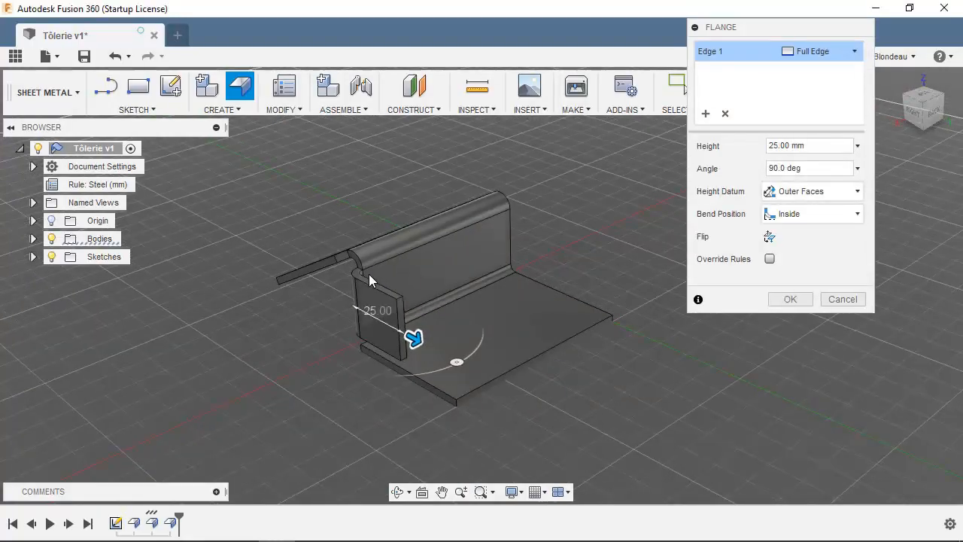
scroll(358, 276, up, 5)
mouse_move(349, 266)
middle_down()
mouse_move(364, 239)
mouse_move(361, 259)
middle_up()
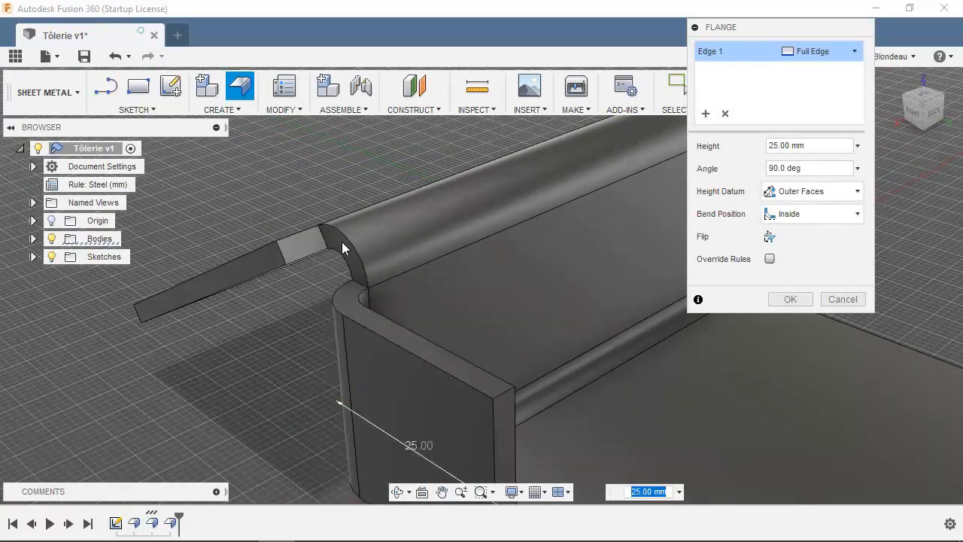
middle_drag(320, 276, 356, 271)
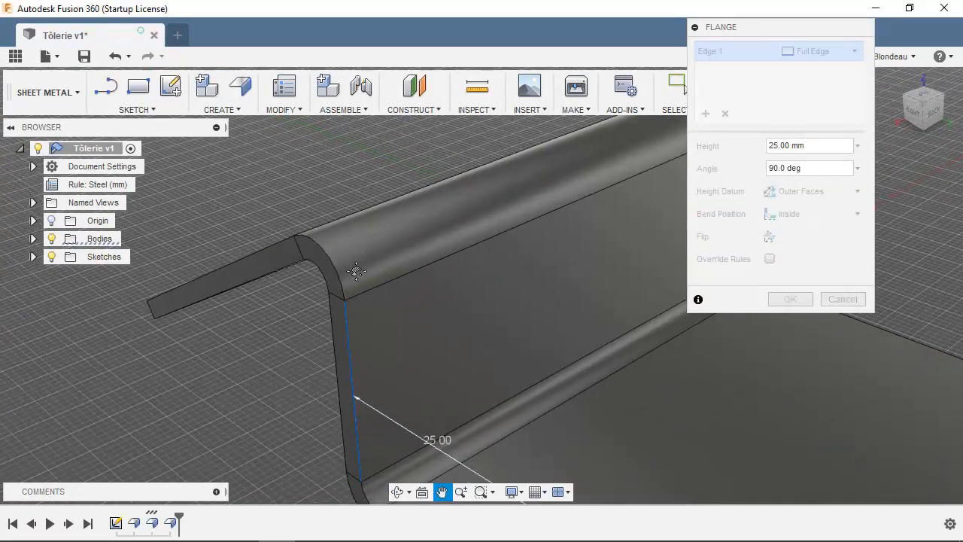
shift+middle_drag(310, 318, 253, 331)
scroll(248, 347, up, 4)
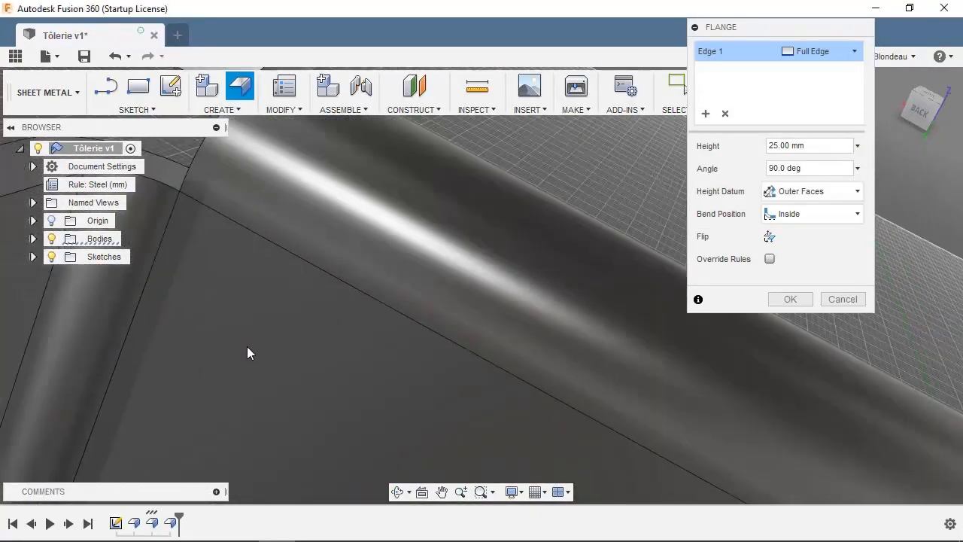
scroll(247, 346, down, 5)
shift+middle_drag(241, 378, 359, 257)
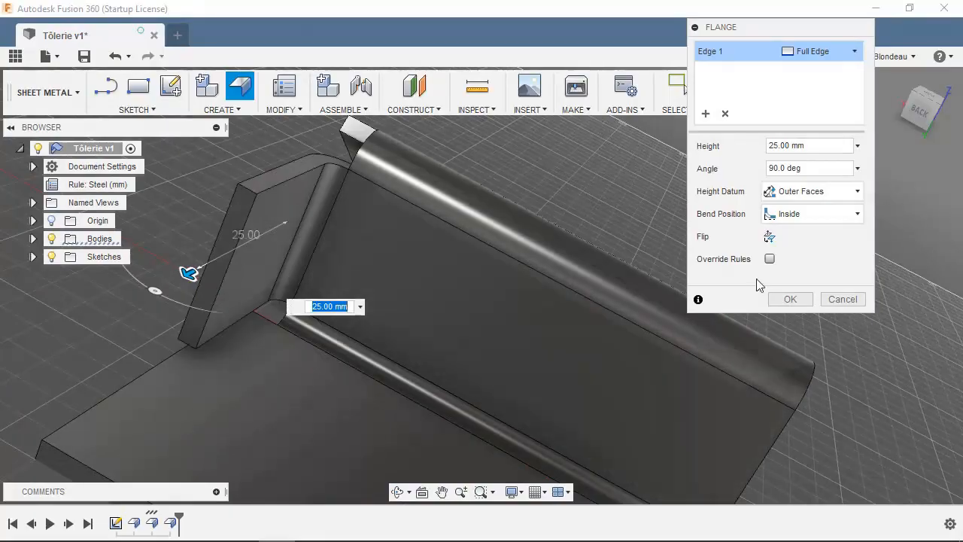
- Create the 25 mm flange at 90° on the short vertical end edge of the upright flange
click(772, 297)
middle_drag(473, 342, 721, 317)
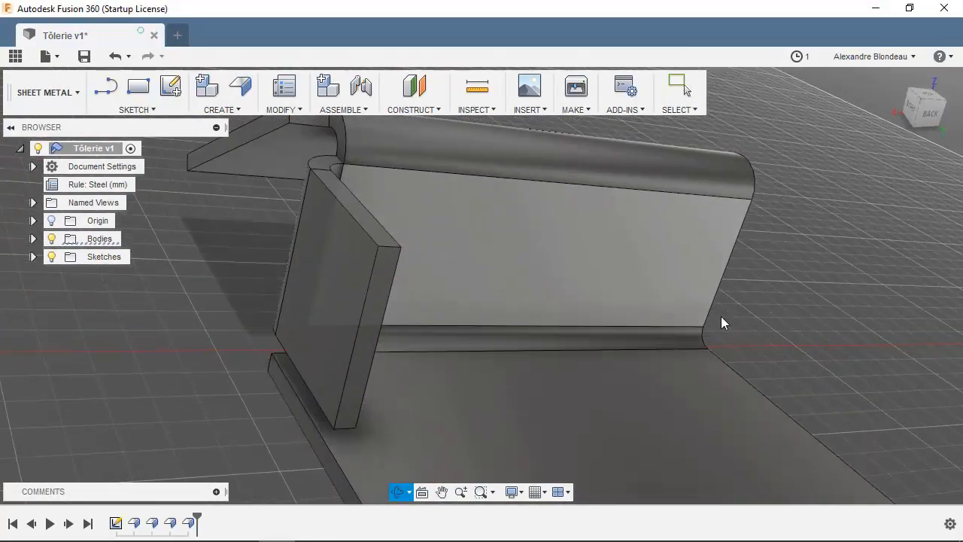
click(725, 279)
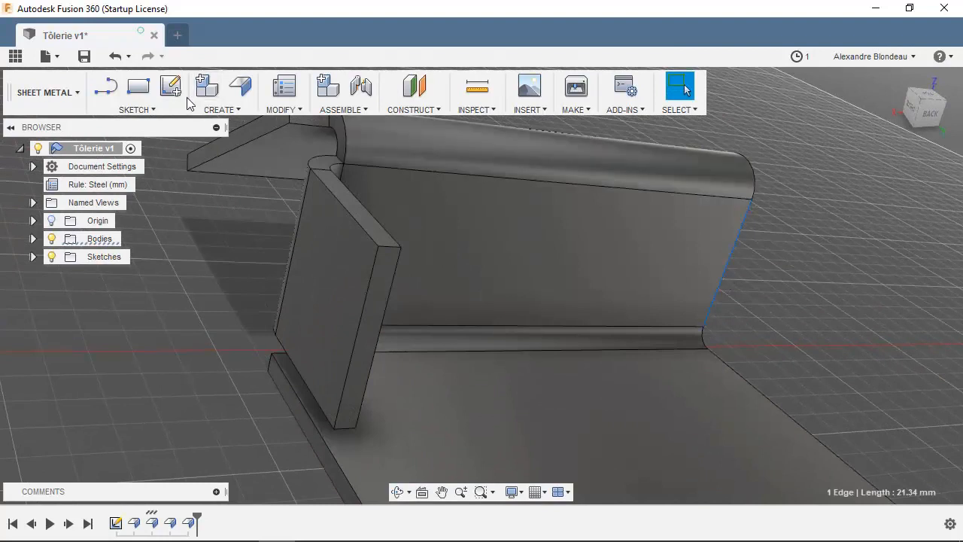
click(241, 85)
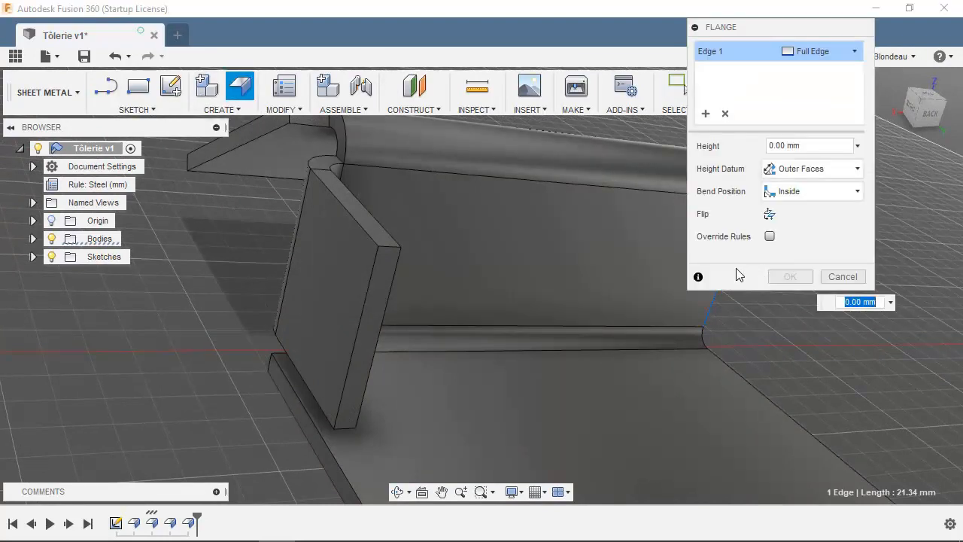
click(842, 277)
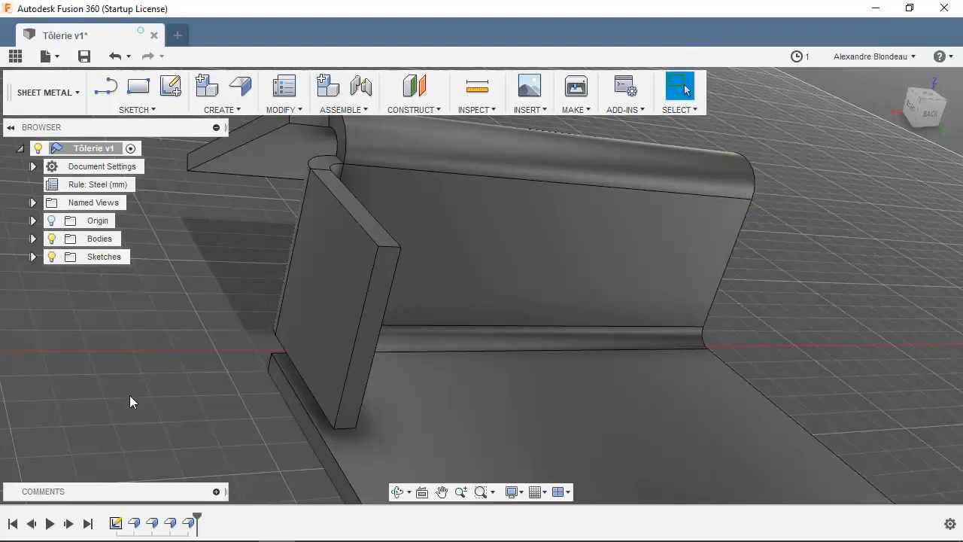
- Reopen the end flange feature and review its height, angle and bend position settings
click(189, 523)
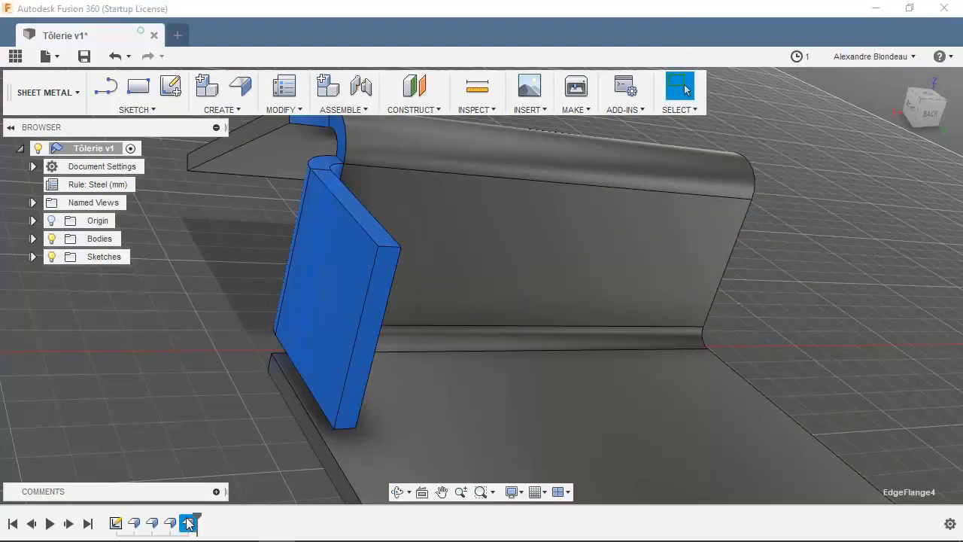
key(Delete)
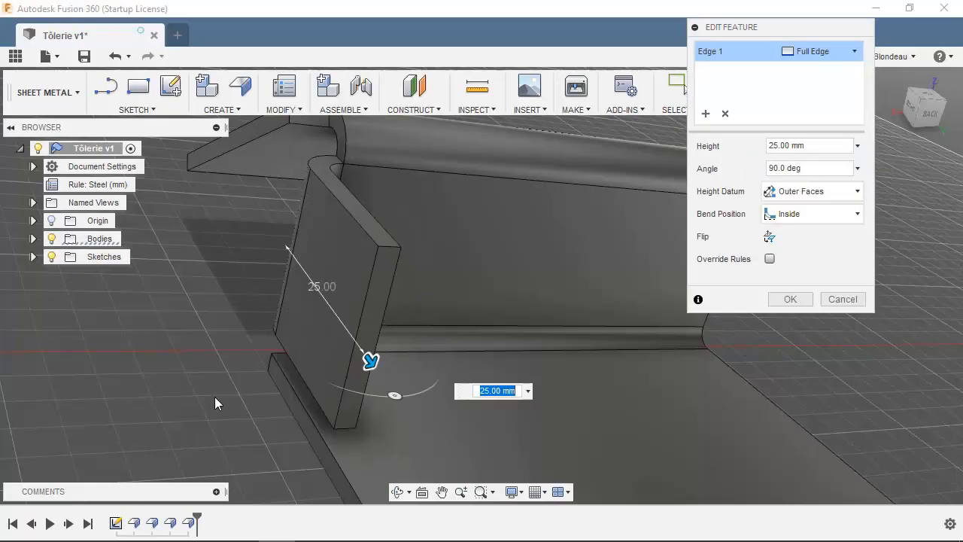
click(791, 299)
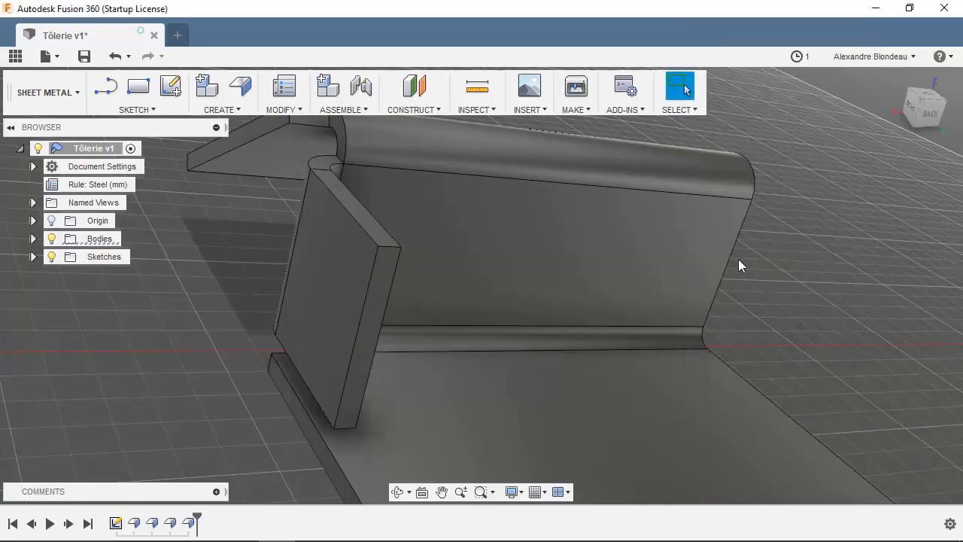
- Create a 25 mm flange at 90° on the upright flange's opposite short end edge, with the bend position set to Inside
click(240, 86)
click(716, 220)
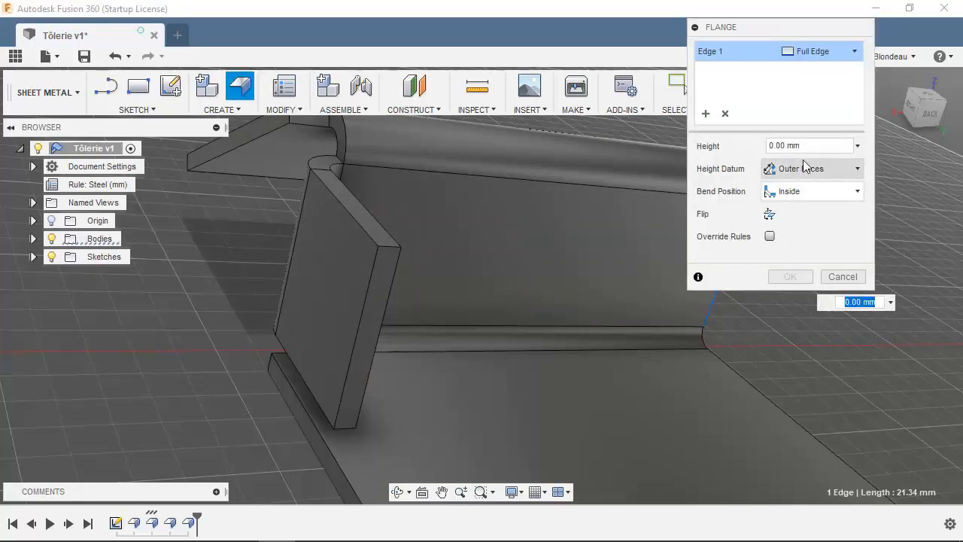
text(25)
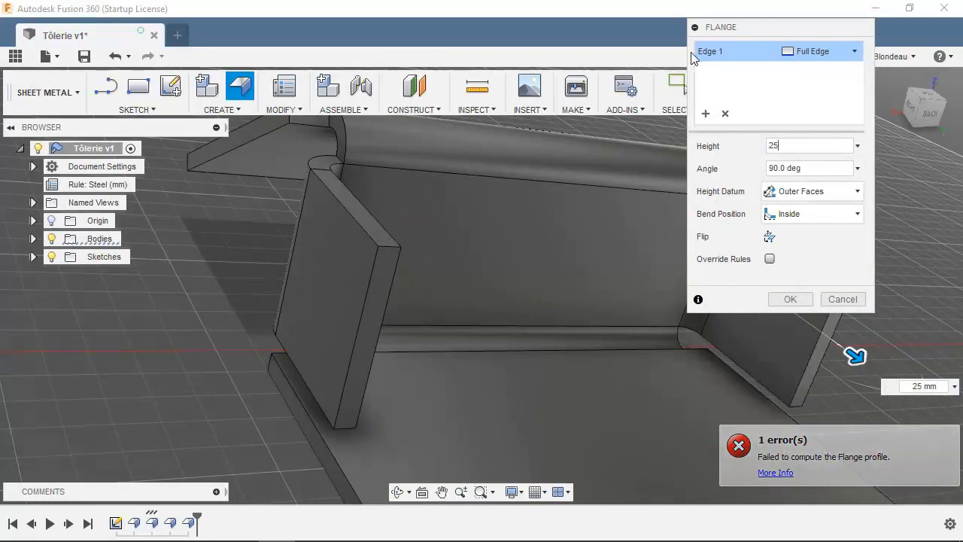
drag(735, 34, 305, 79)
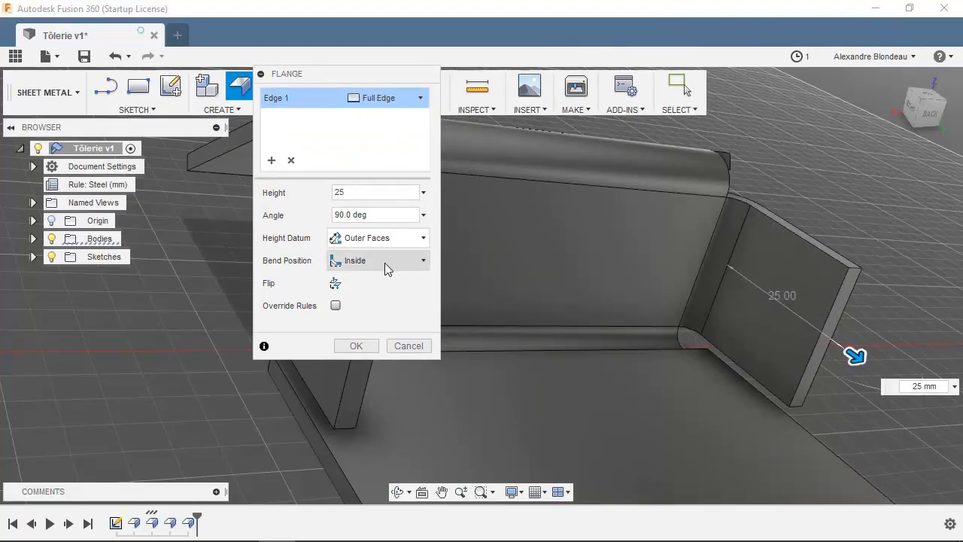
click(416, 261)
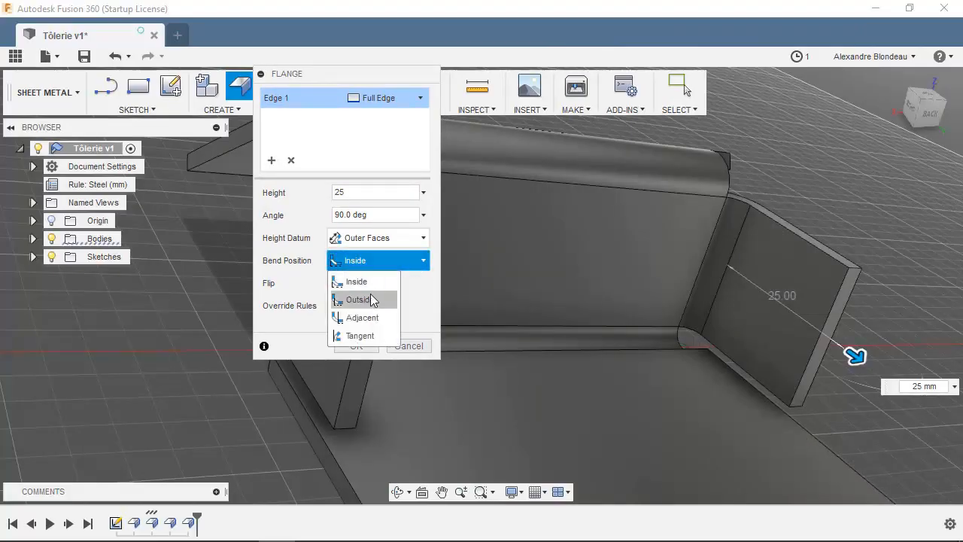
click(416, 303)
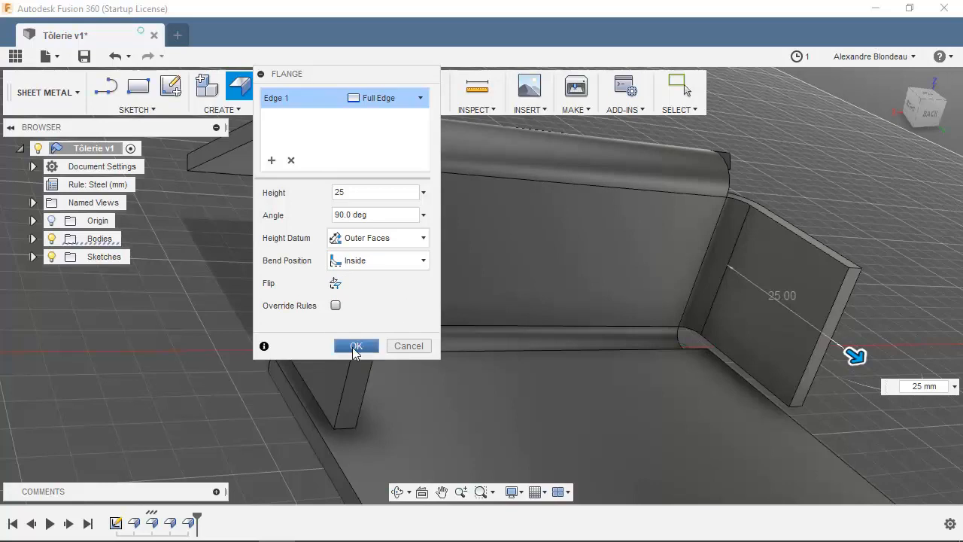
click(355, 351)
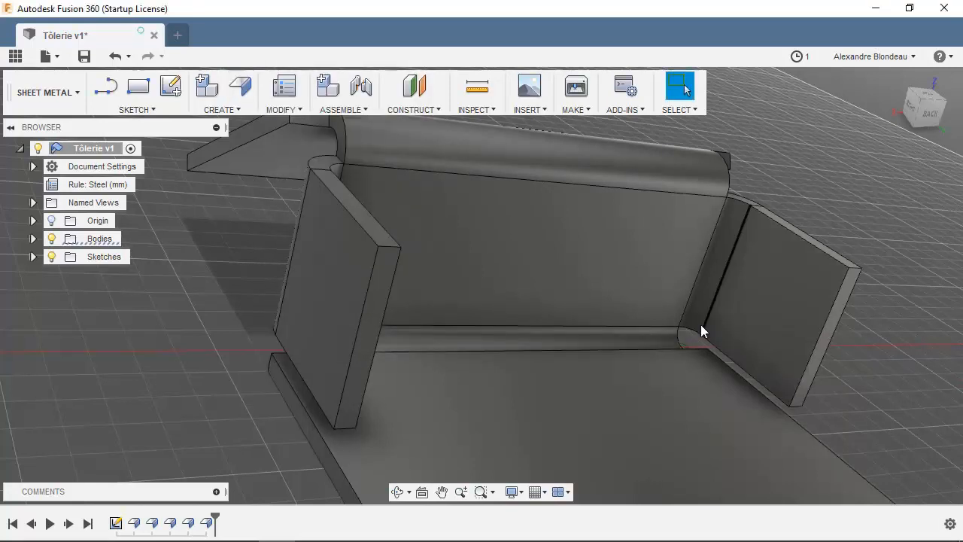
- Create an upward flange along the base plate's free long edge, opposite the existing upright flange
scroll(690, 350, up, 2)
scroll(689, 350, down, 5)
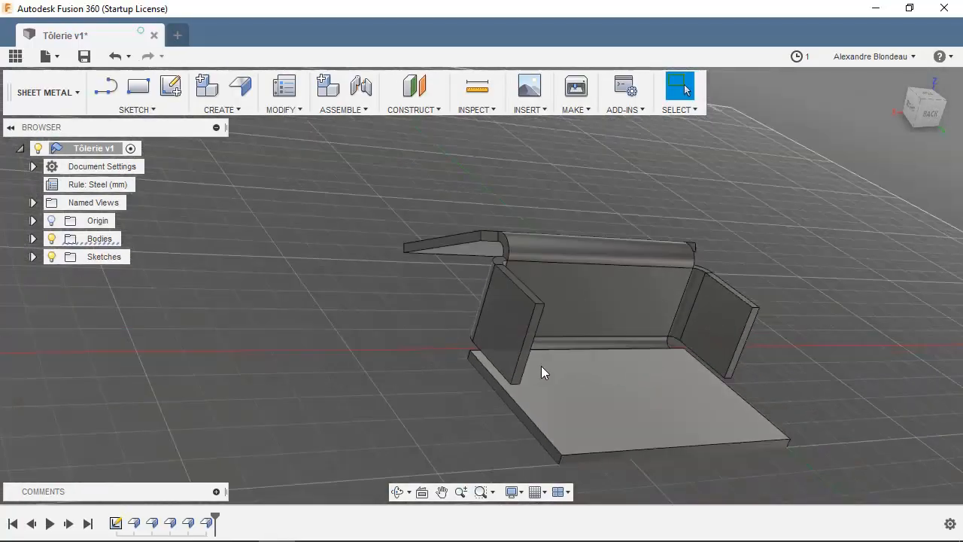
middle_drag(541, 366, 606, 376)
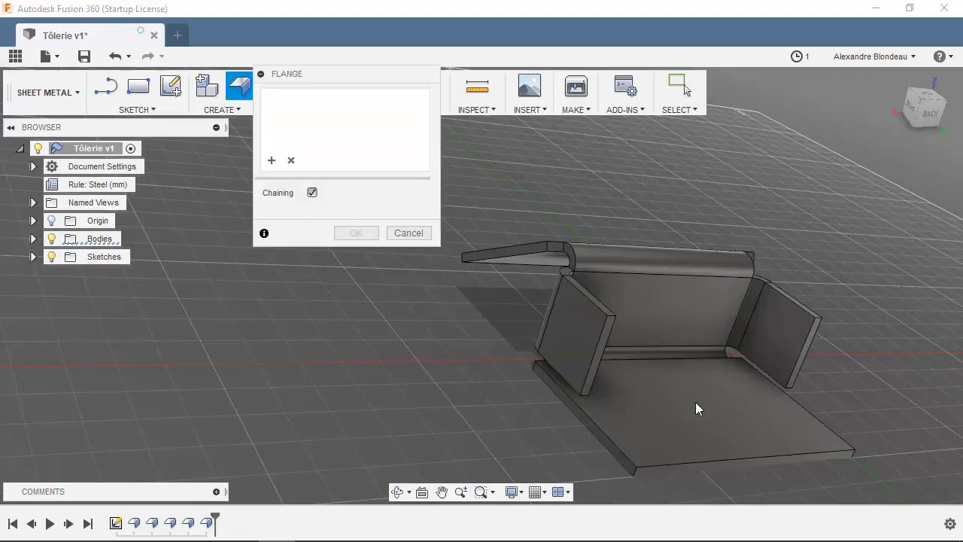
click(700, 461)
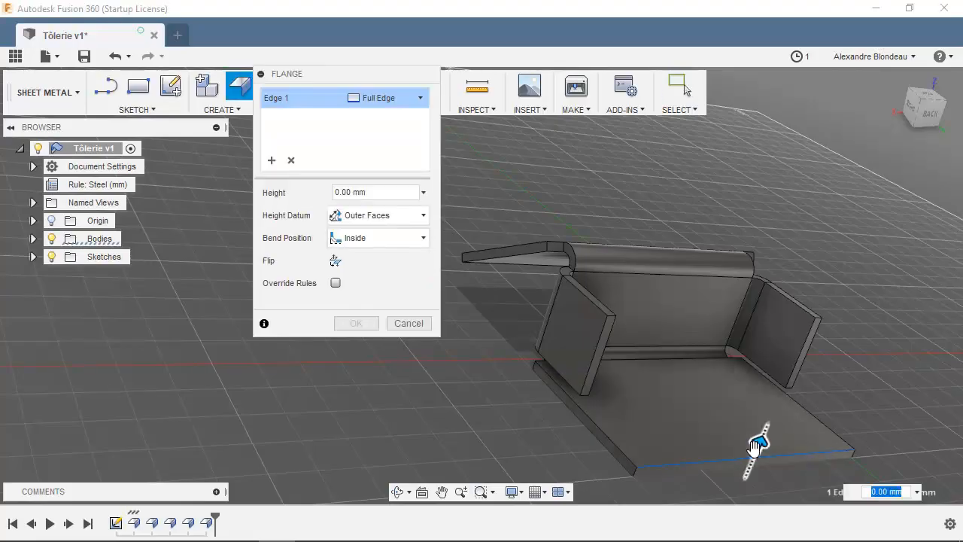
drag(757, 445, 806, 331)
click(354, 346)
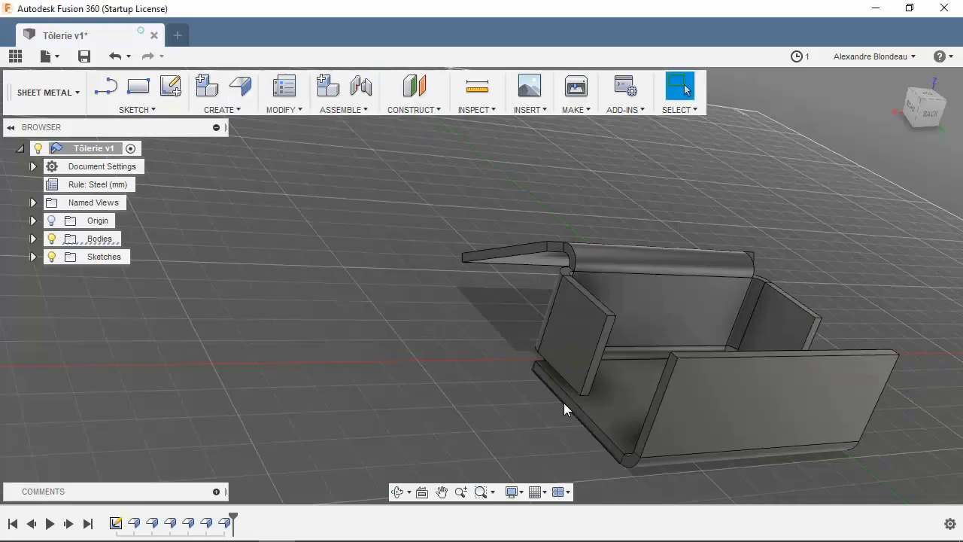
- Create 10 mm downward flanges at 90° along both short edges of the base plate
click(232, 96)
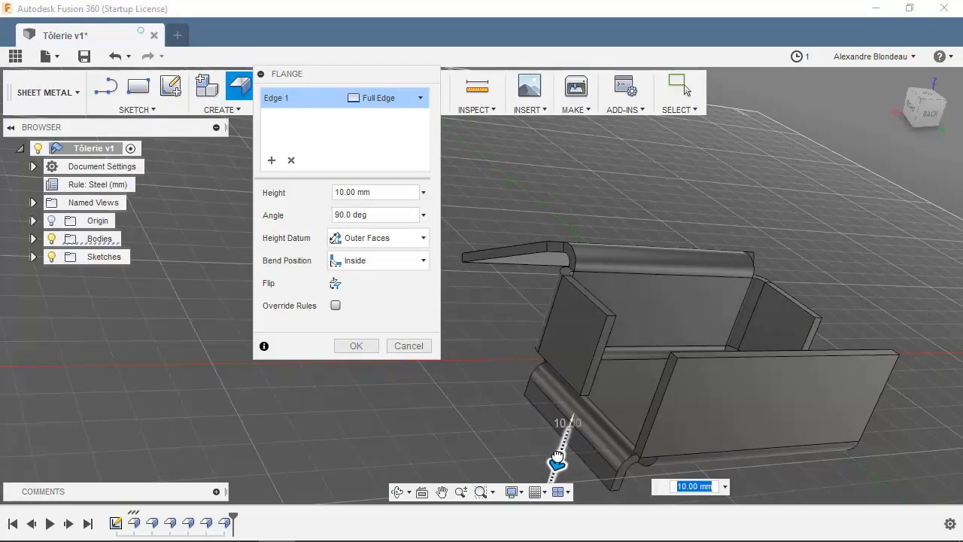
click(347, 346)
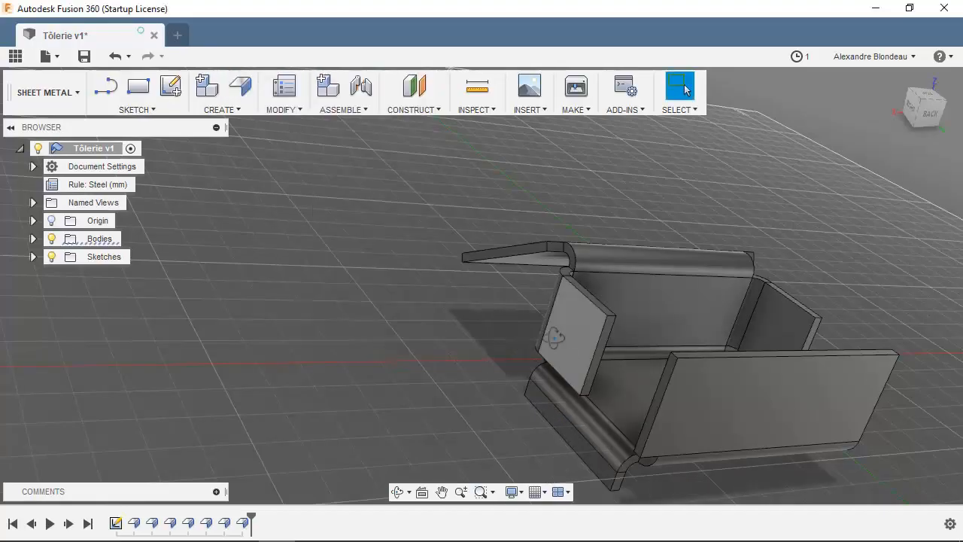
shift+middle_drag(412, 351, 577, 307)
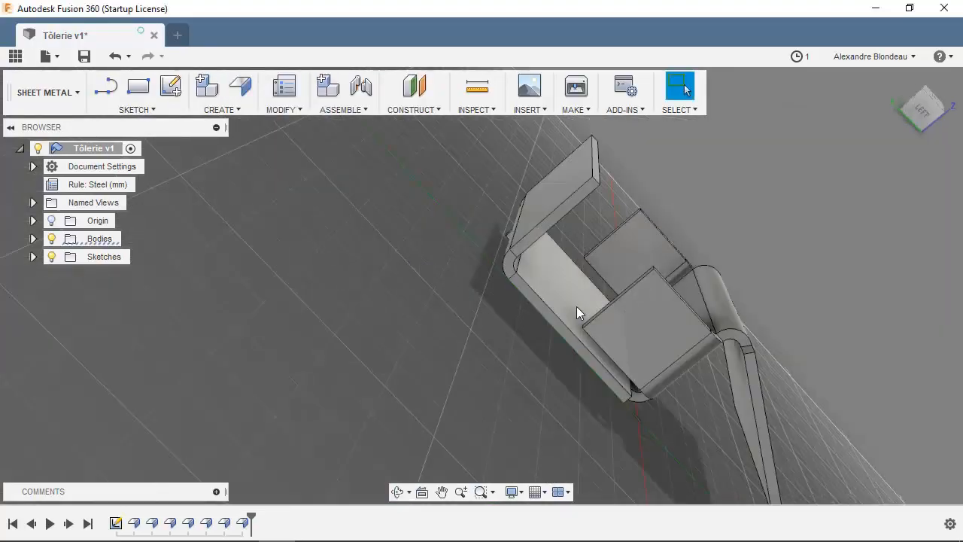
click(533, 310)
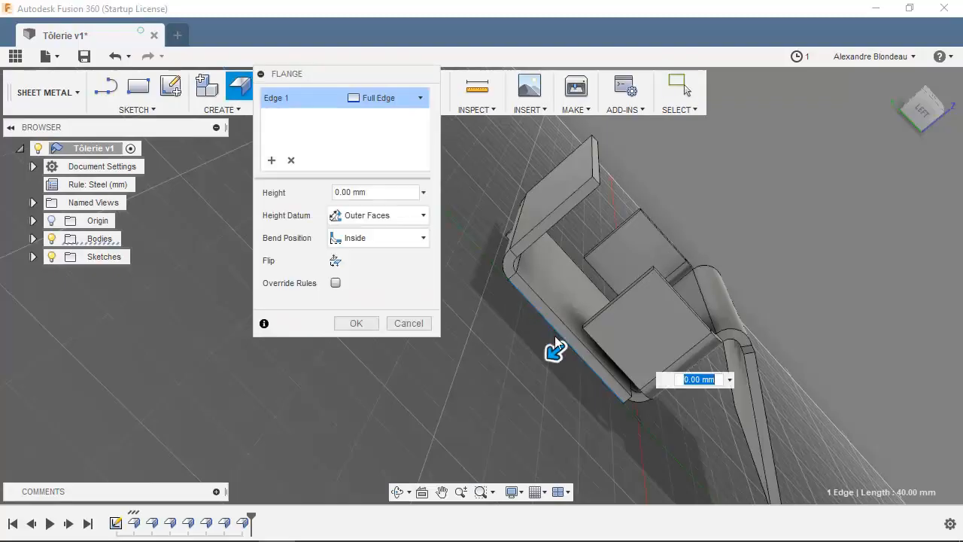
drag(535, 368, 520, 383)
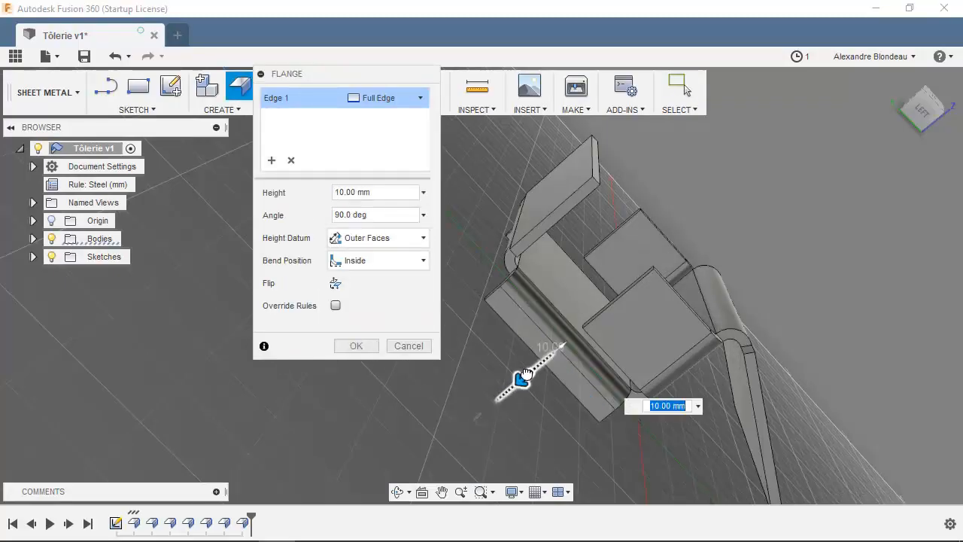
click(367, 350)
- Fillet the upper outer edge of the long upright flange on the base plate's back side with a 2 mm radius
middle_drag(480, 351, 523, 261)
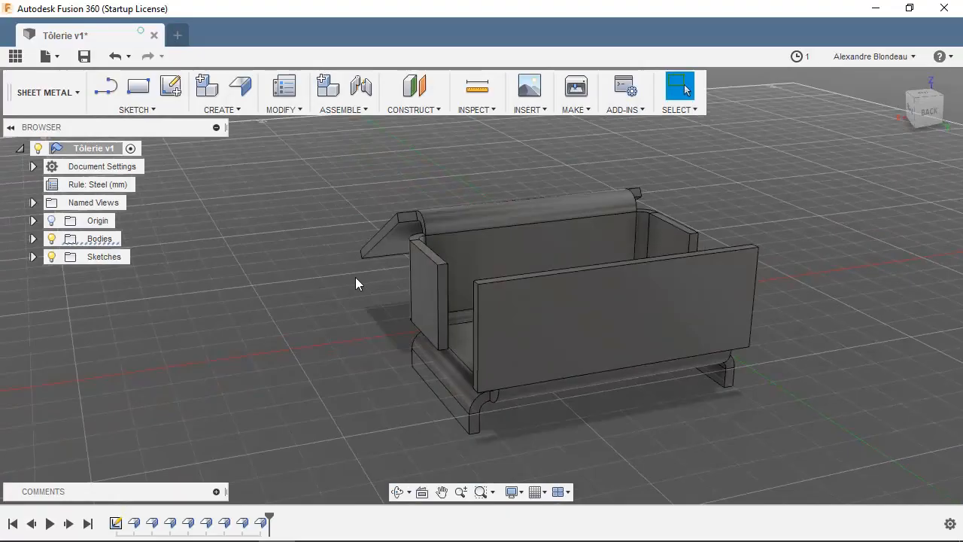
click(301, 112)
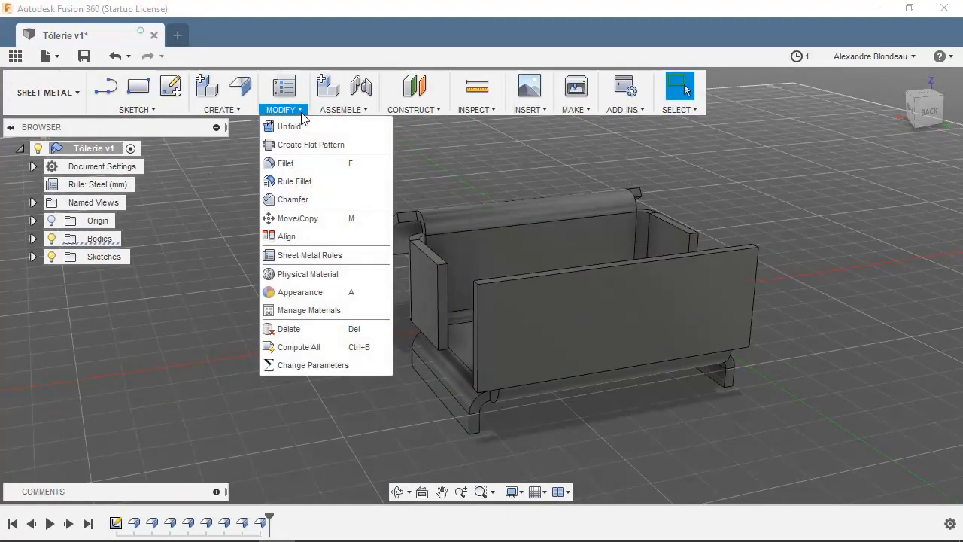
click(290, 165)
click(497, 282)
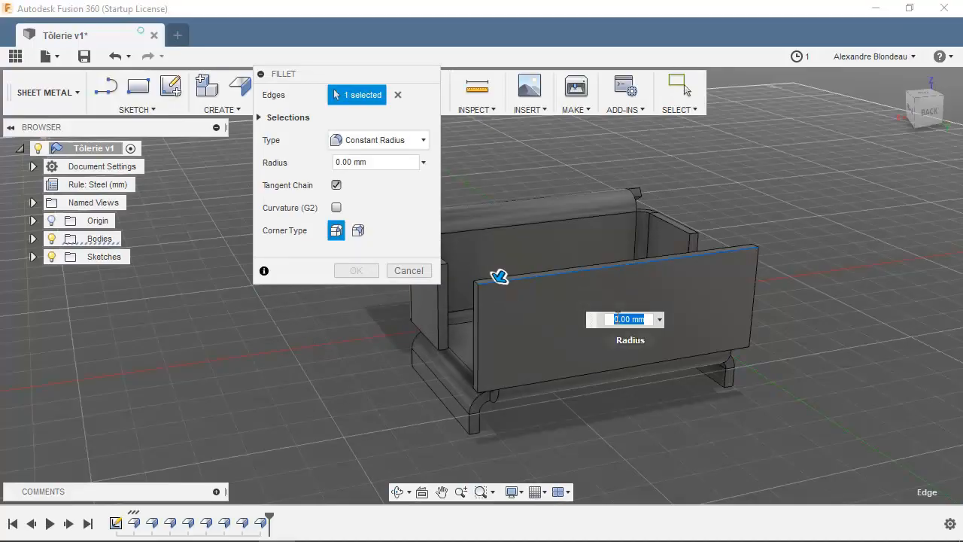
text(2)
key(Return)
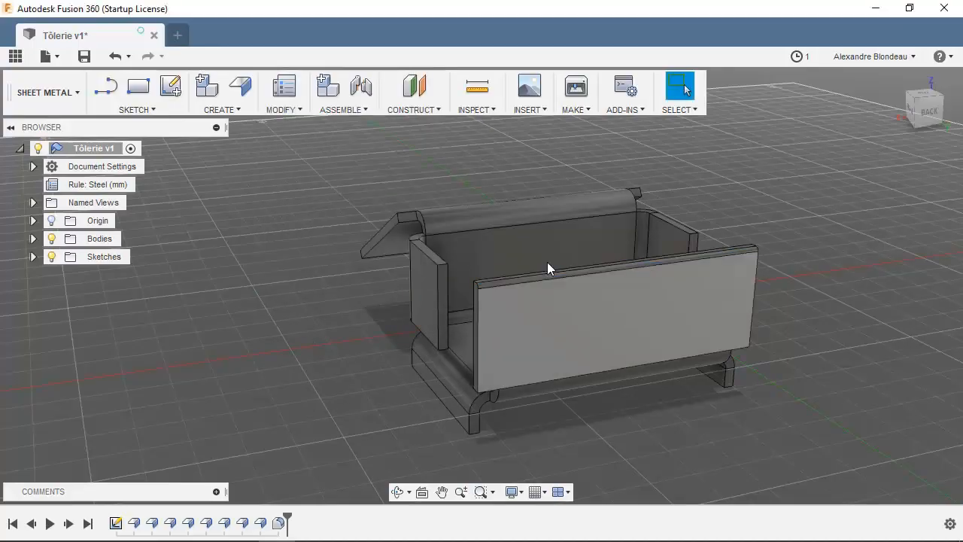
scroll(527, 278, down, 3)
scroll(526, 278, up, 8)
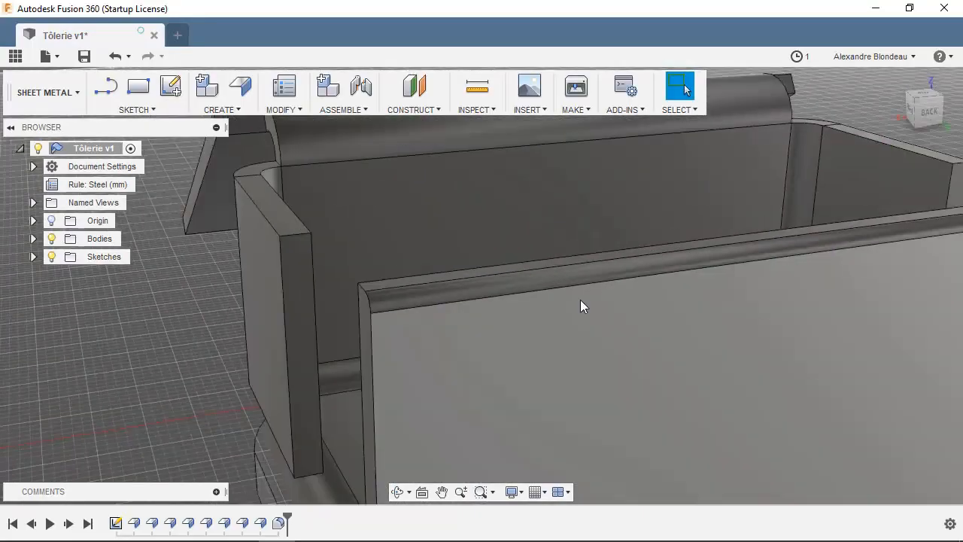
scroll(580, 305, down, 4)
click(293, 108)
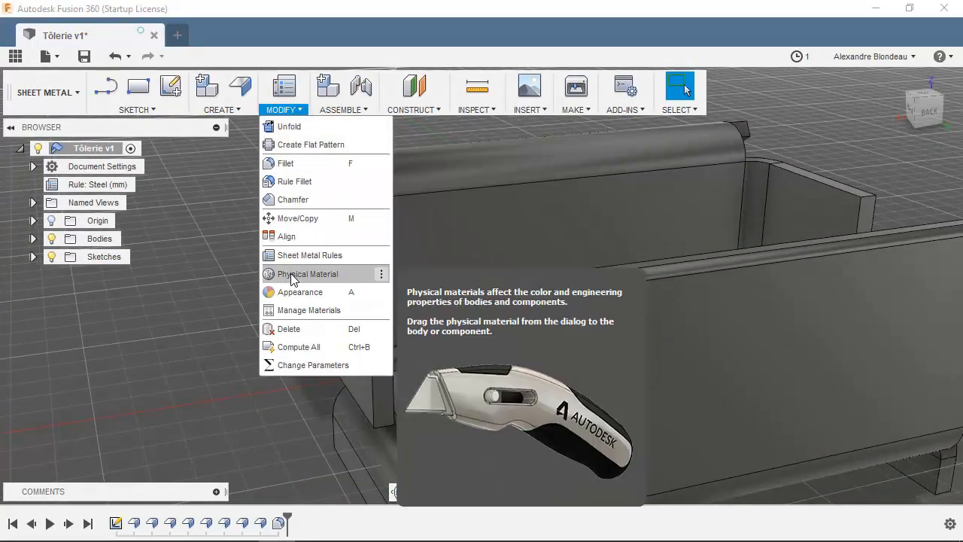
click(221, 222)
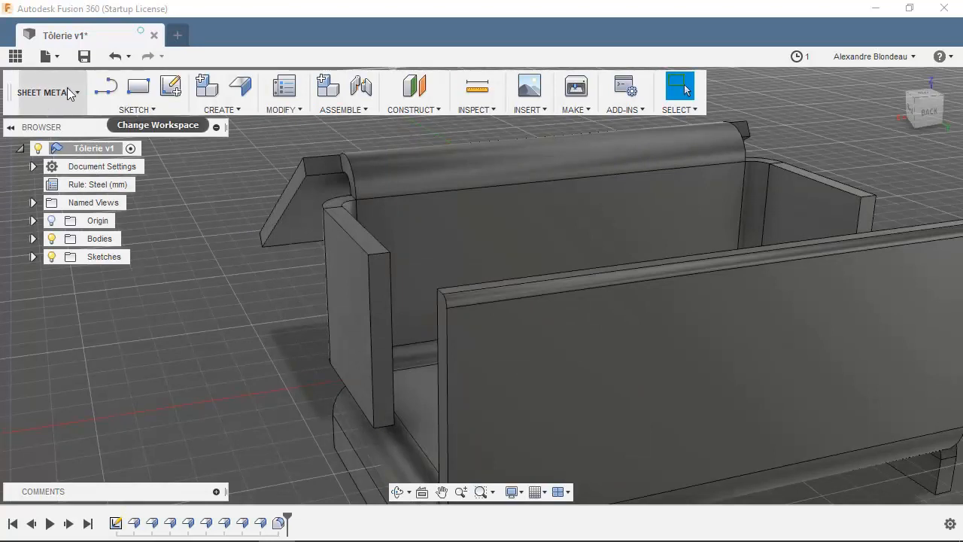
- Save a new version of the design with the description "User Saved"
click(84, 56)
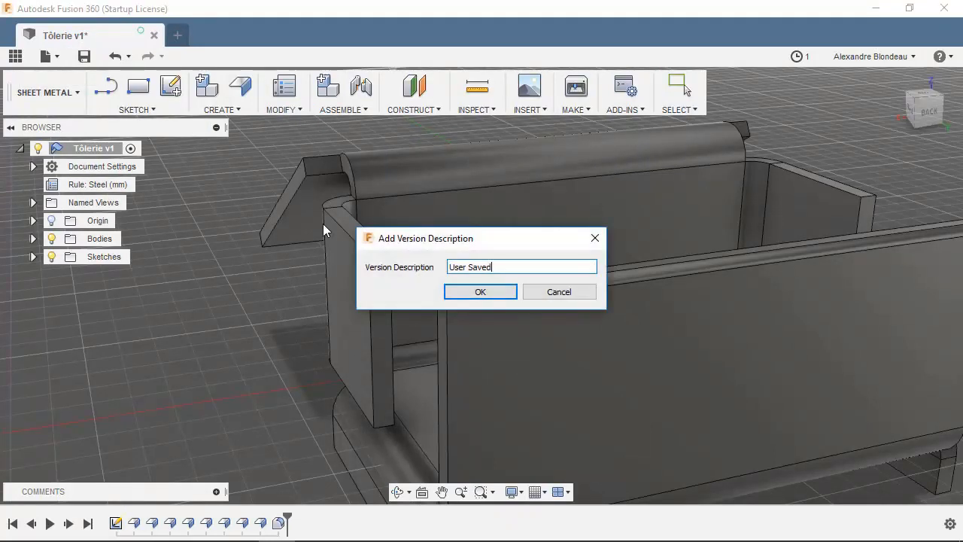
click(474, 292)
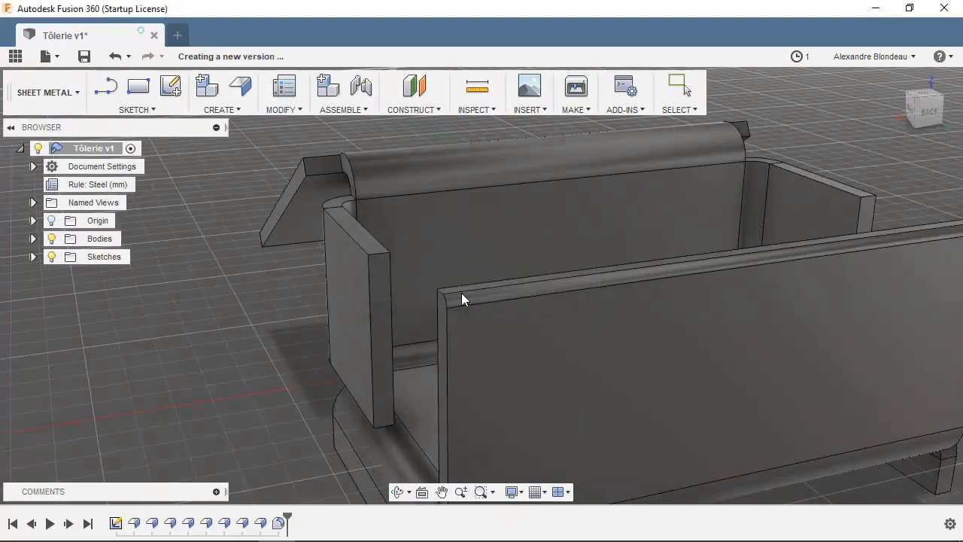
- Unfold all bends of the part, keeping the base plate's inner face stationary
scroll(832, 200, down, 2)
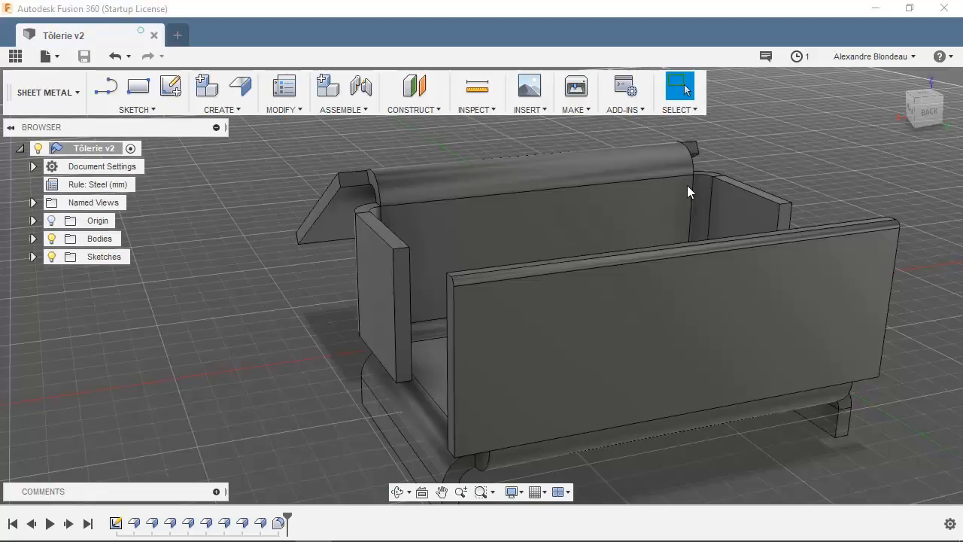
click(283, 113)
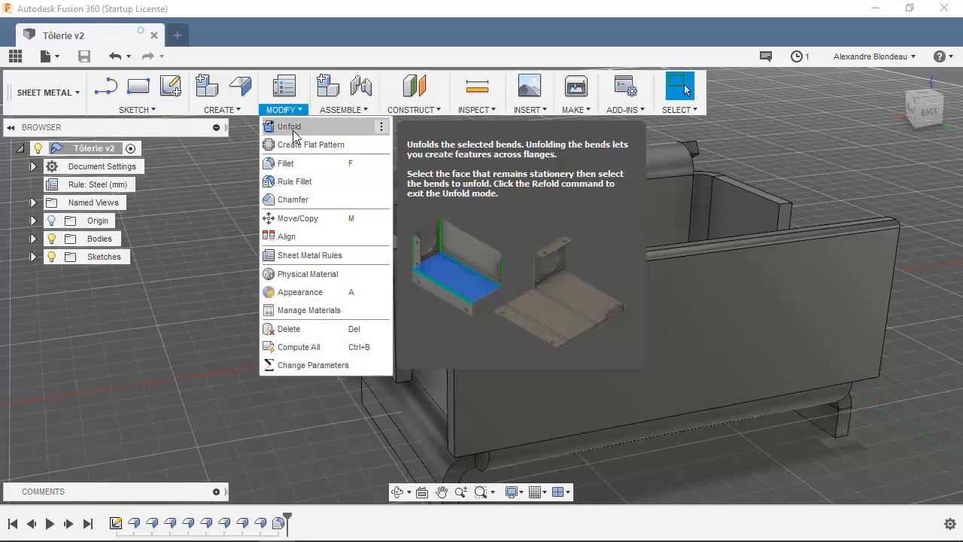
click(290, 126)
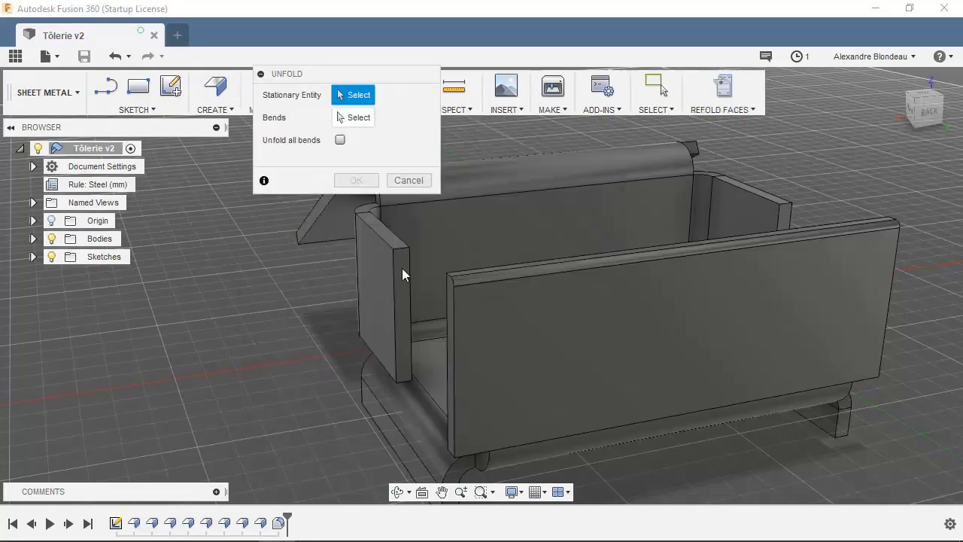
click(427, 357)
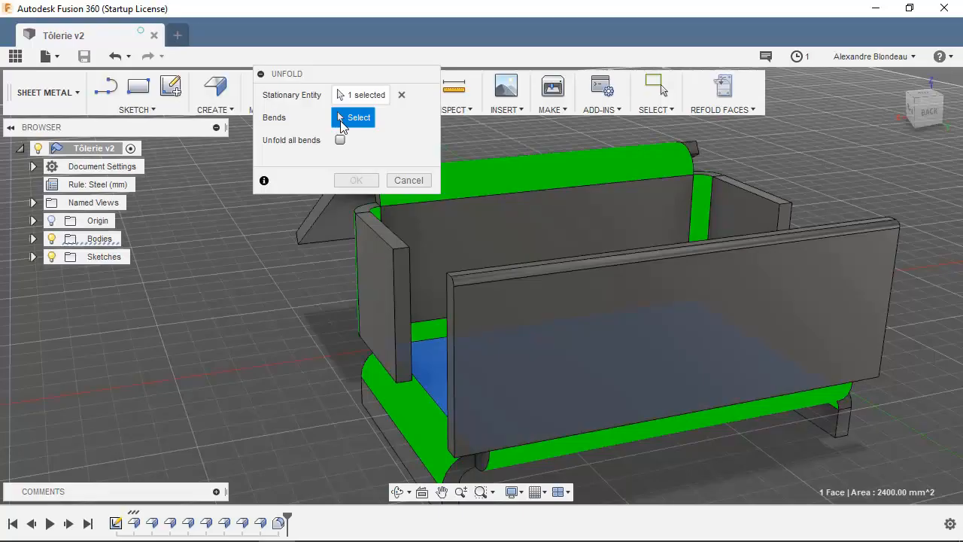
drag(332, 79, 111, 80)
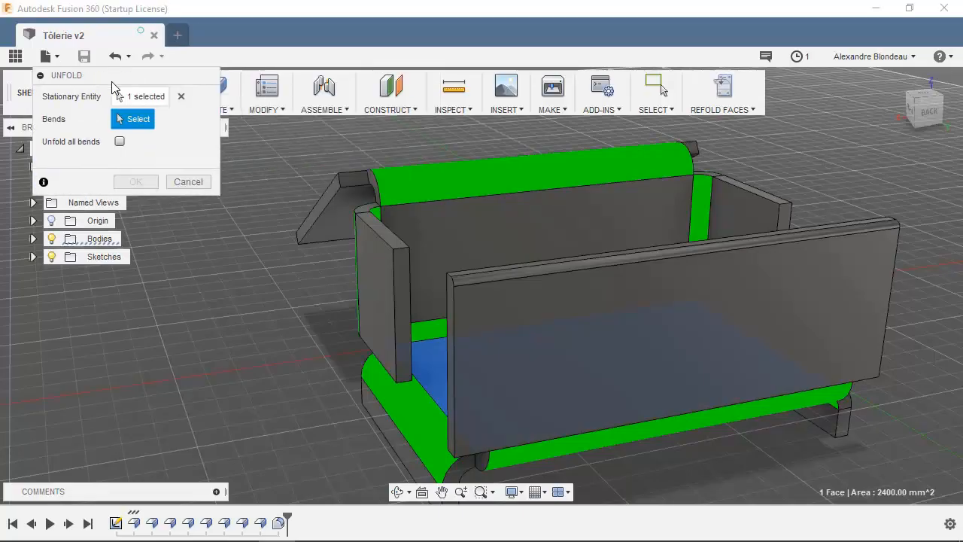
click(120, 142)
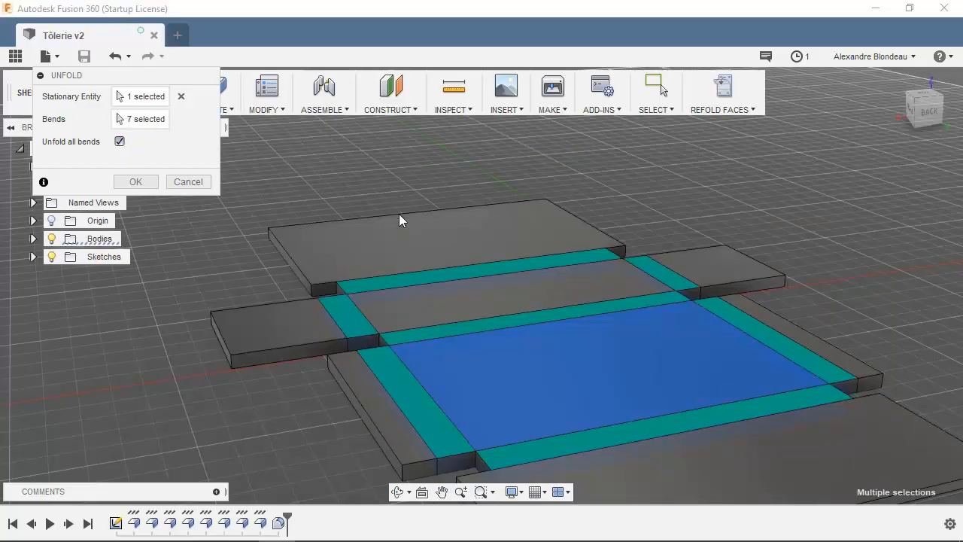
scroll(497, 313, up, 2)
scroll(529, 336, down, 5)
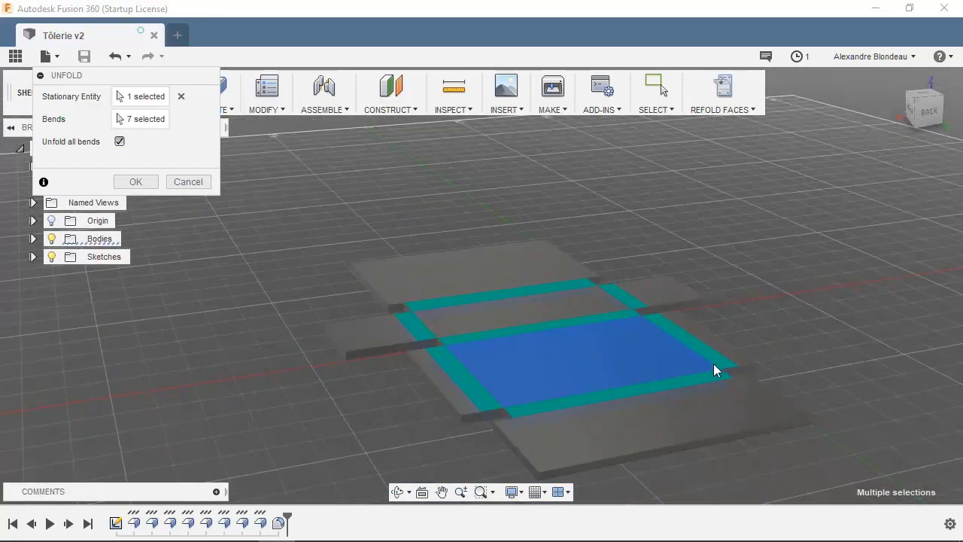
click(136, 181)
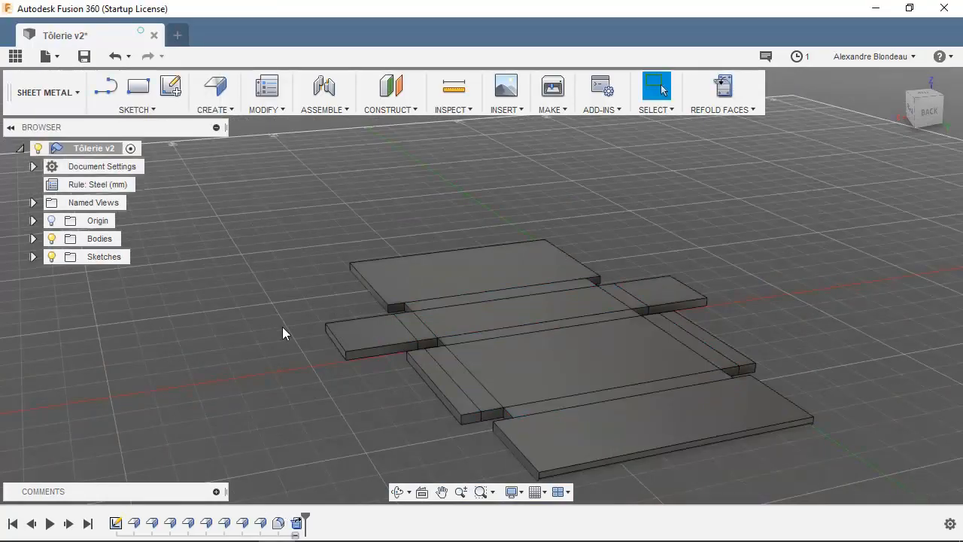
mouse_move(305, 520)
mouse_down()
mouse_move(284, 518)
mouse_move(304, 518)
mouse_up()
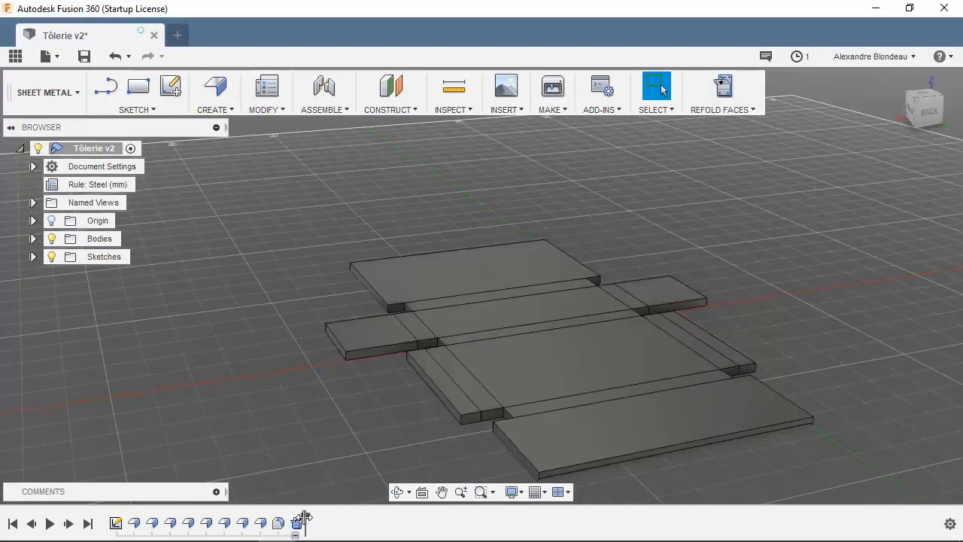